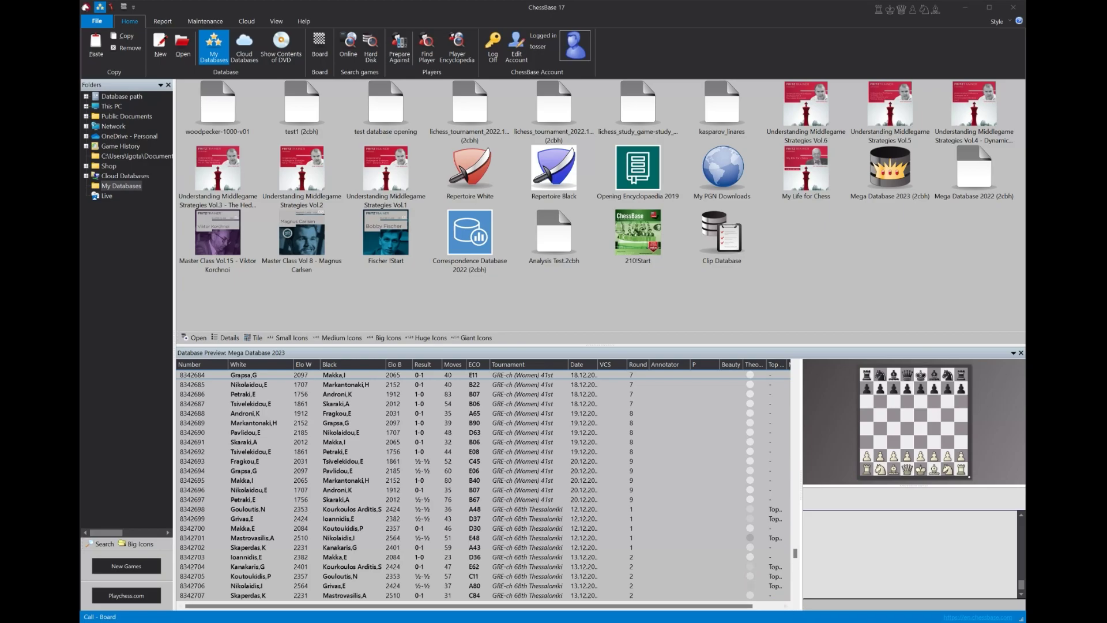
# - Start an advanced search on Mega Database 2023 and reset all existing criteria
pyautogui.click(891, 177)
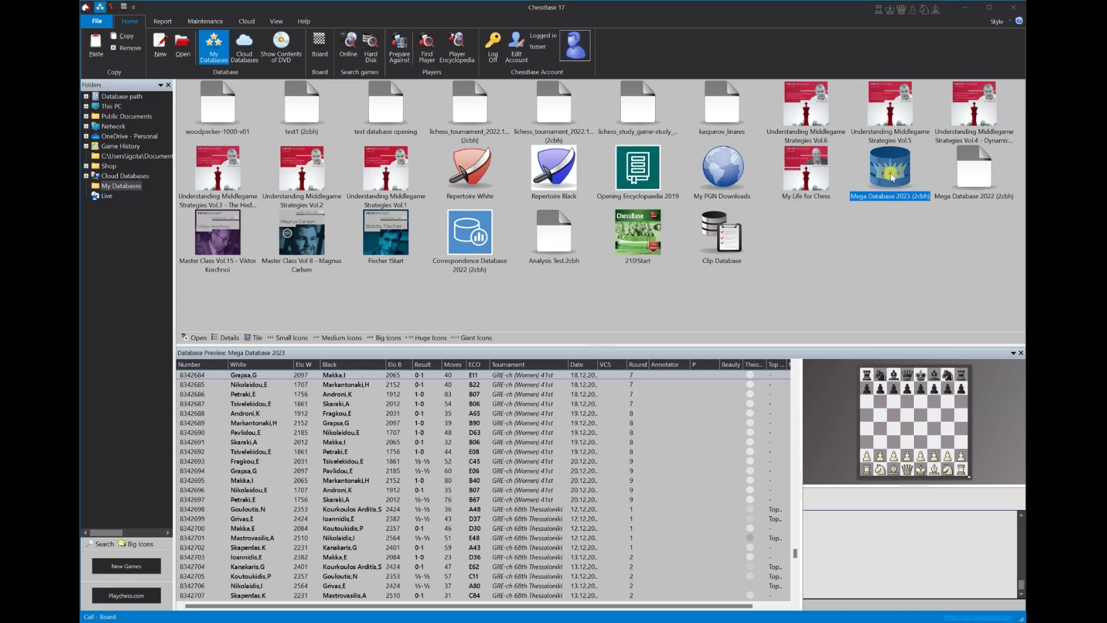
pyautogui.rightClick(891, 177)
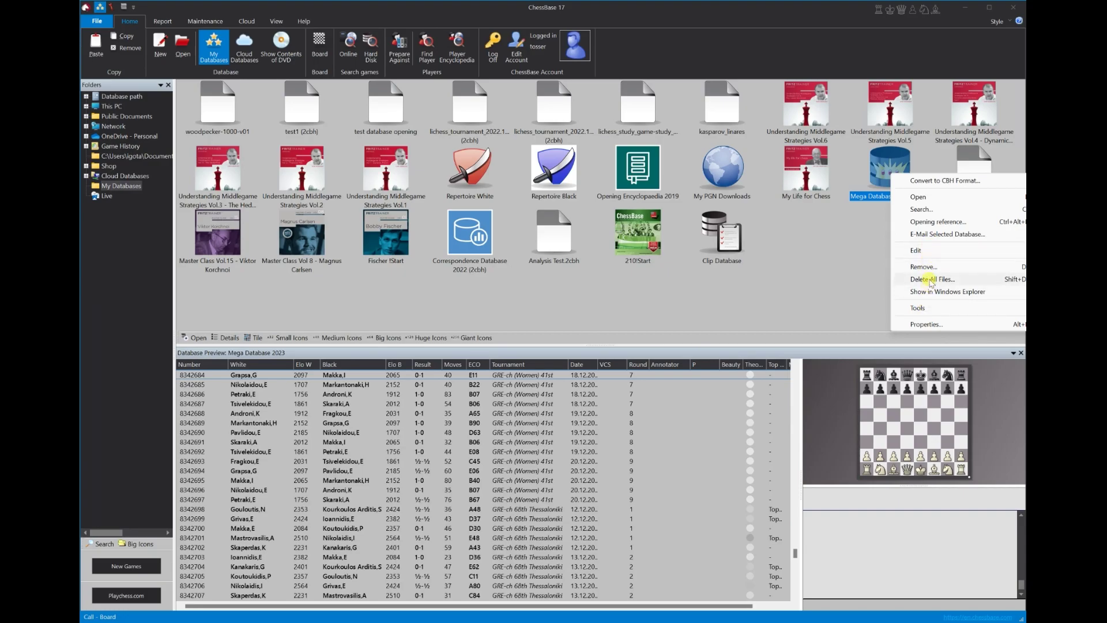
pyautogui.click(922, 209)
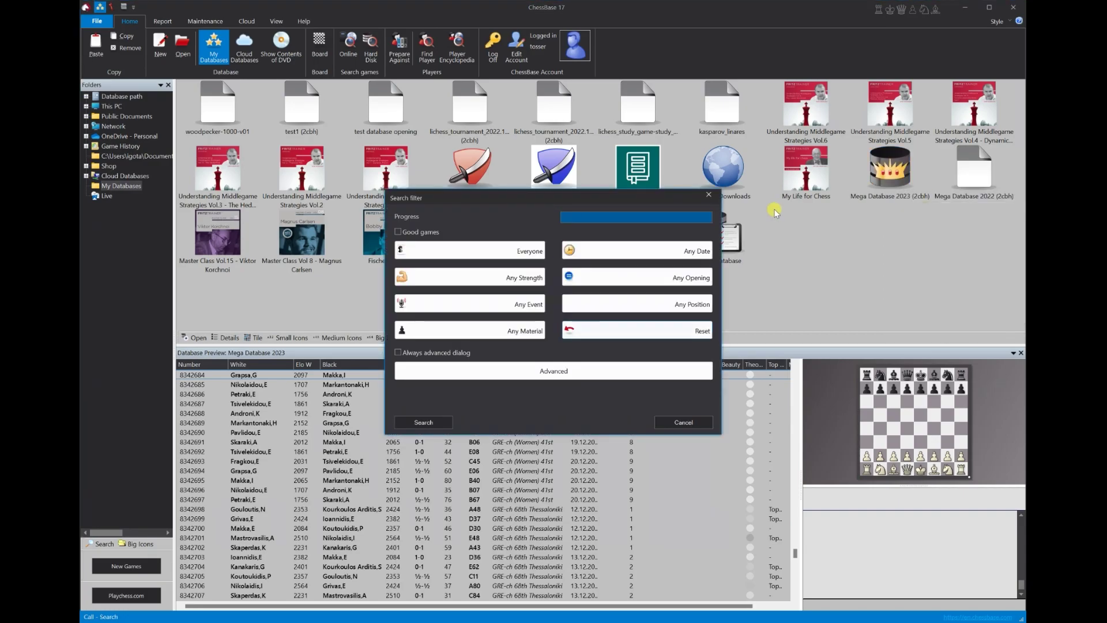
pyautogui.click(559, 370)
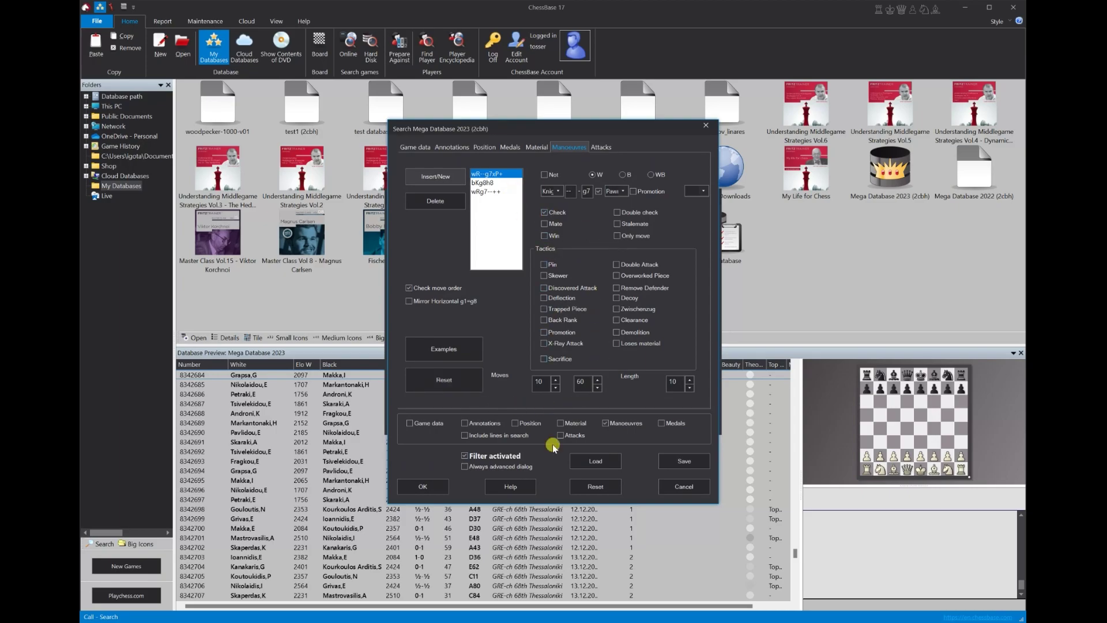
pyautogui.click(607, 484)
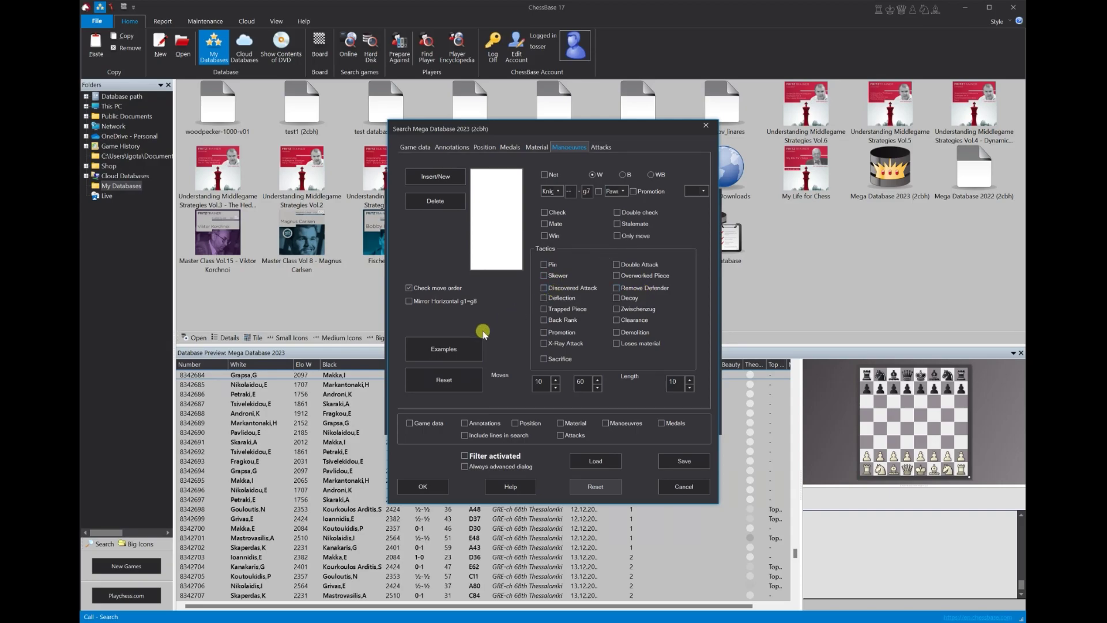
# - Load the 'Rook double check' example (Rxg7+, Kh8, rook mates) as the manoeuvre criterion
pyautogui.click(447, 345)
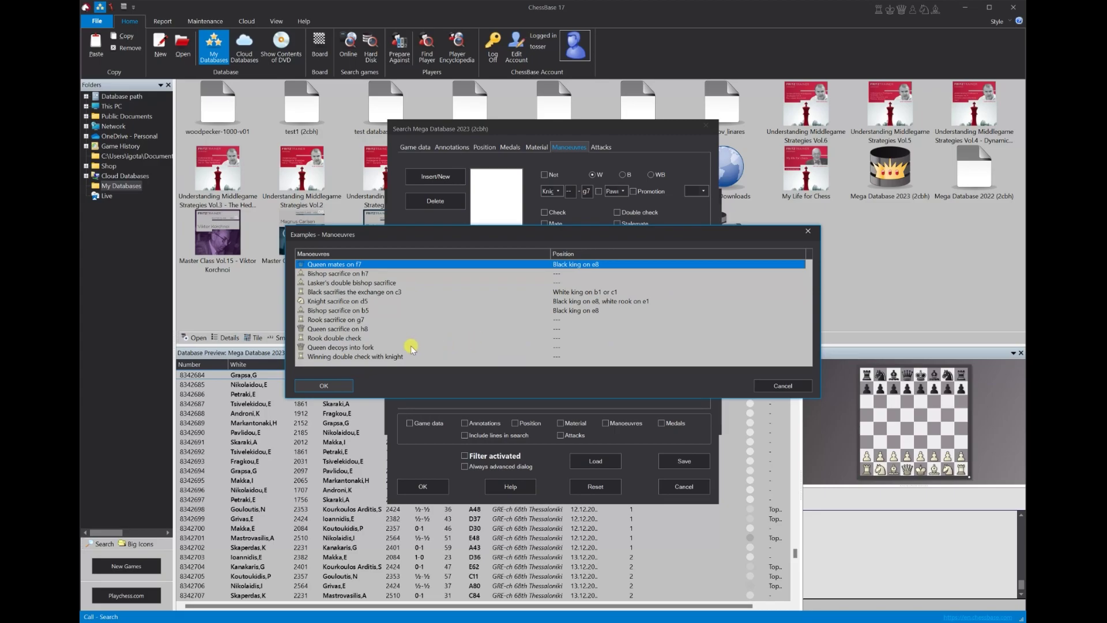
pyautogui.click(348, 338)
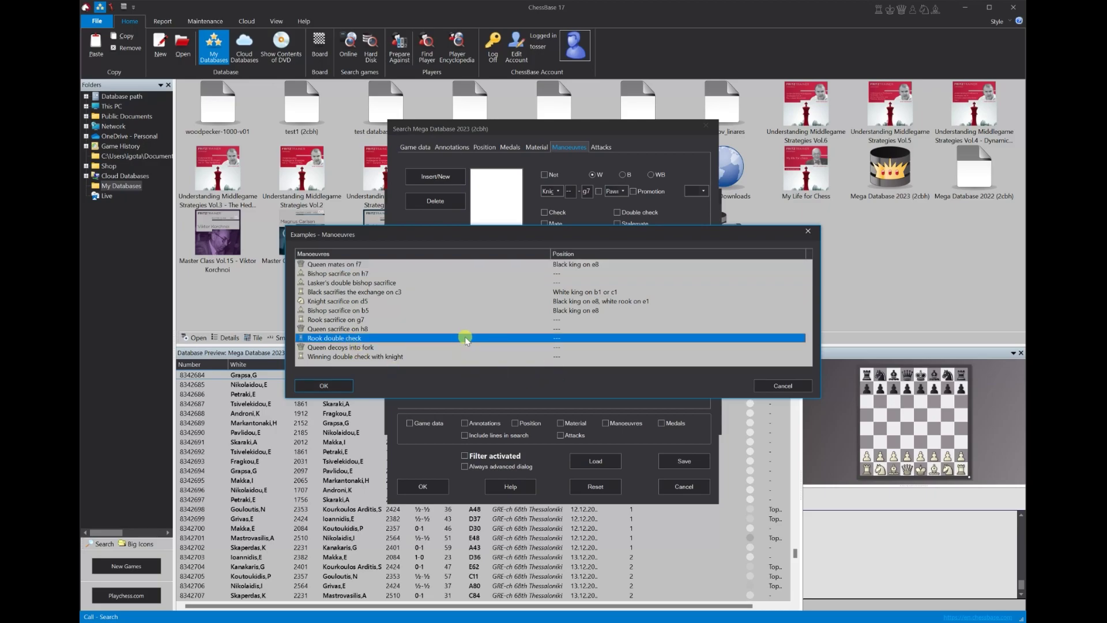
pyautogui.moveTo(506, 234); pyautogui.dragTo(504, 268)
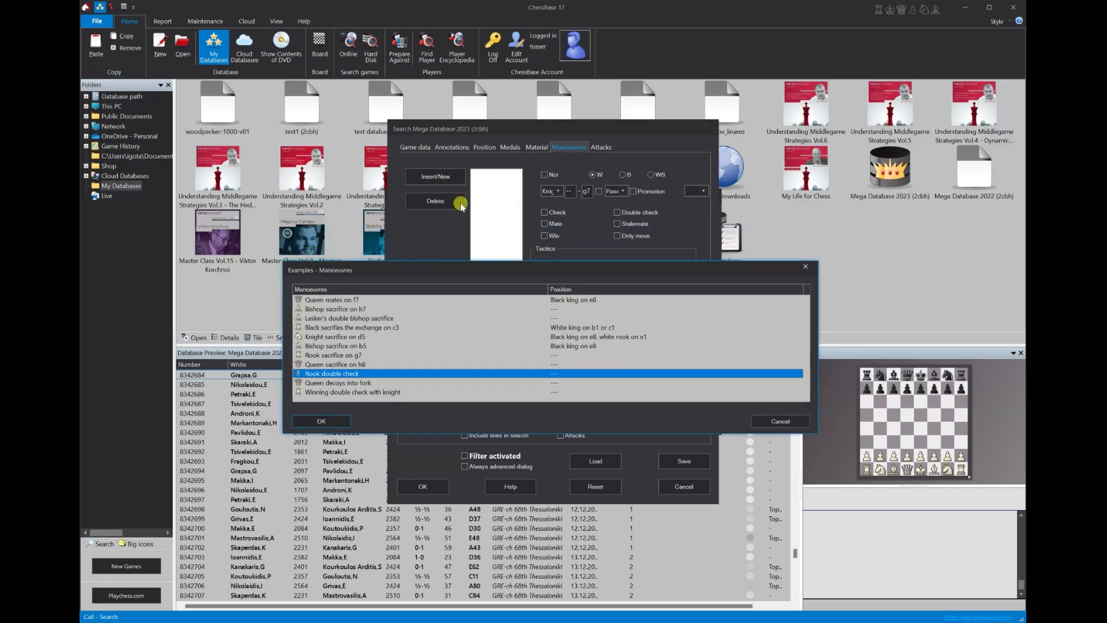
pyautogui.click(331, 423)
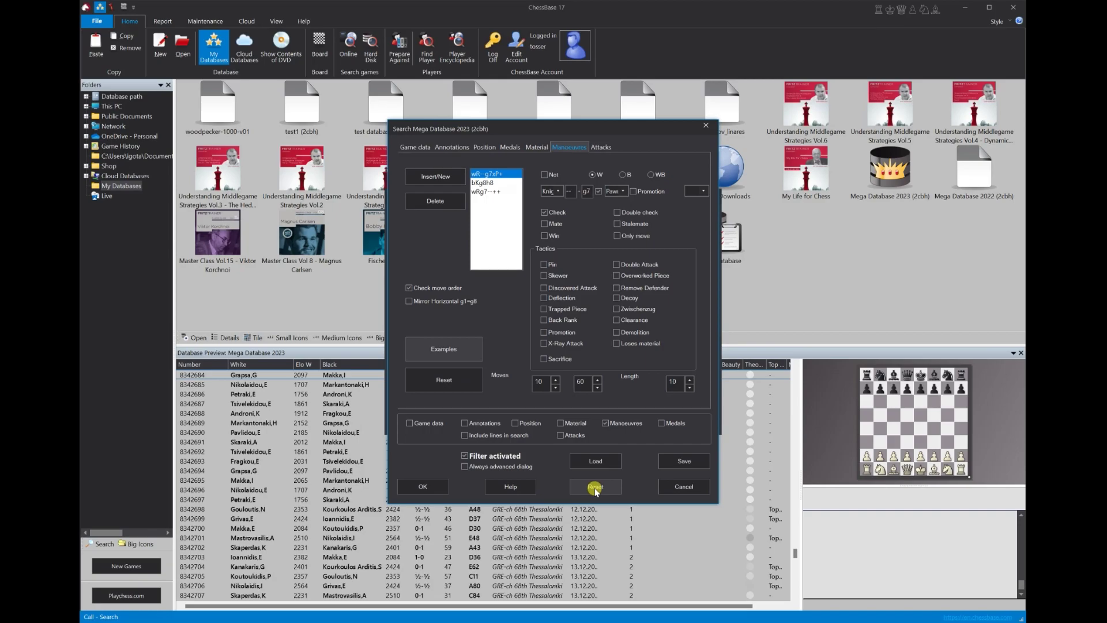
# - Confirm the rook double check criteria and run the search over Mega Database 2023
pyautogui.click(423, 486)
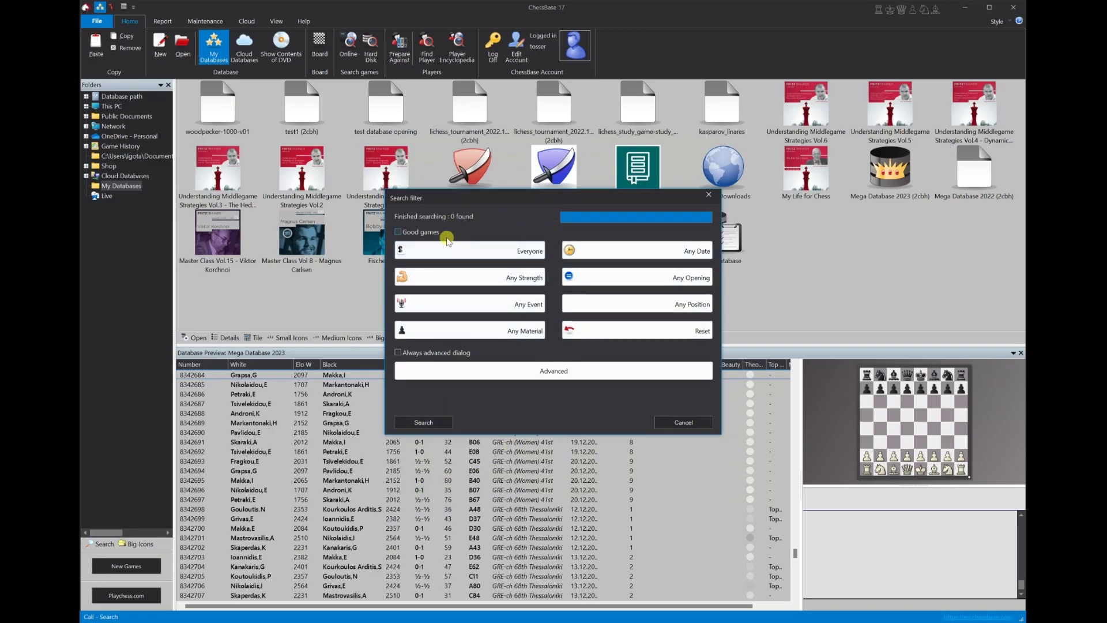
pyautogui.click(424, 422)
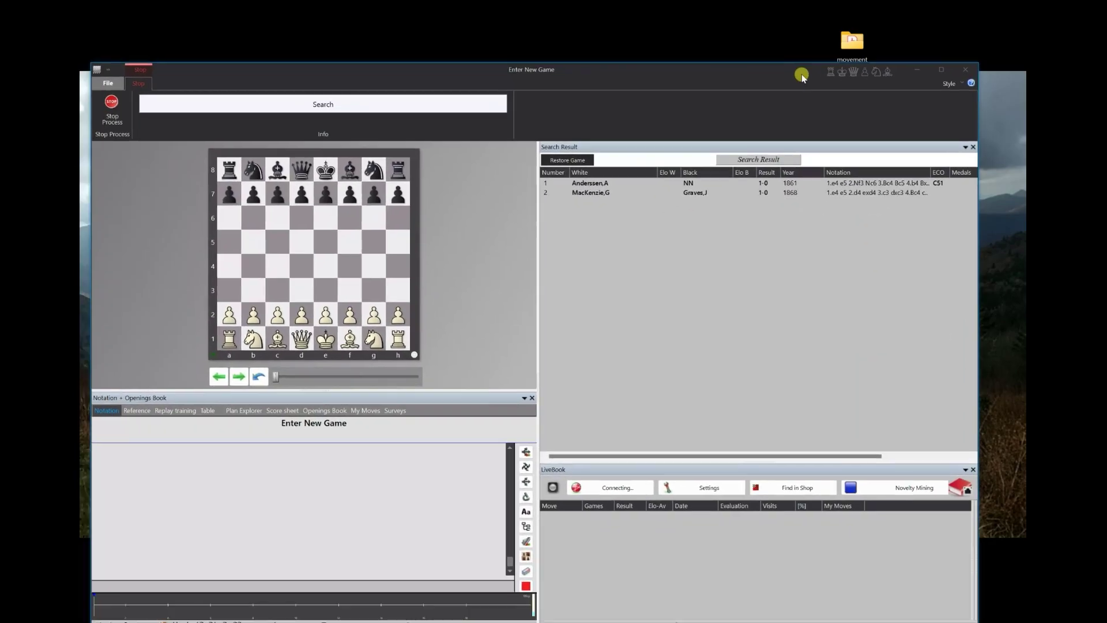
# - Move the results window to the screen top and enlarge it while 134 games are found
pyautogui.moveTo(802, 75); pyautogui.dragTo(786, 16)
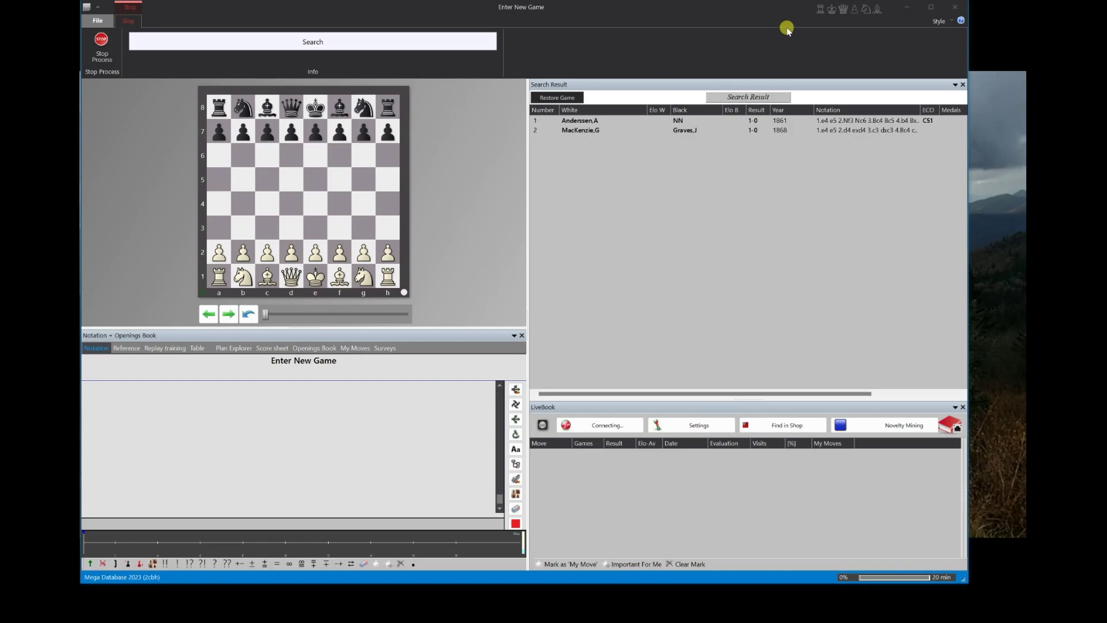
pyautogui.moveTo(967, 581); pyautogui.dragTo(1020, 618)
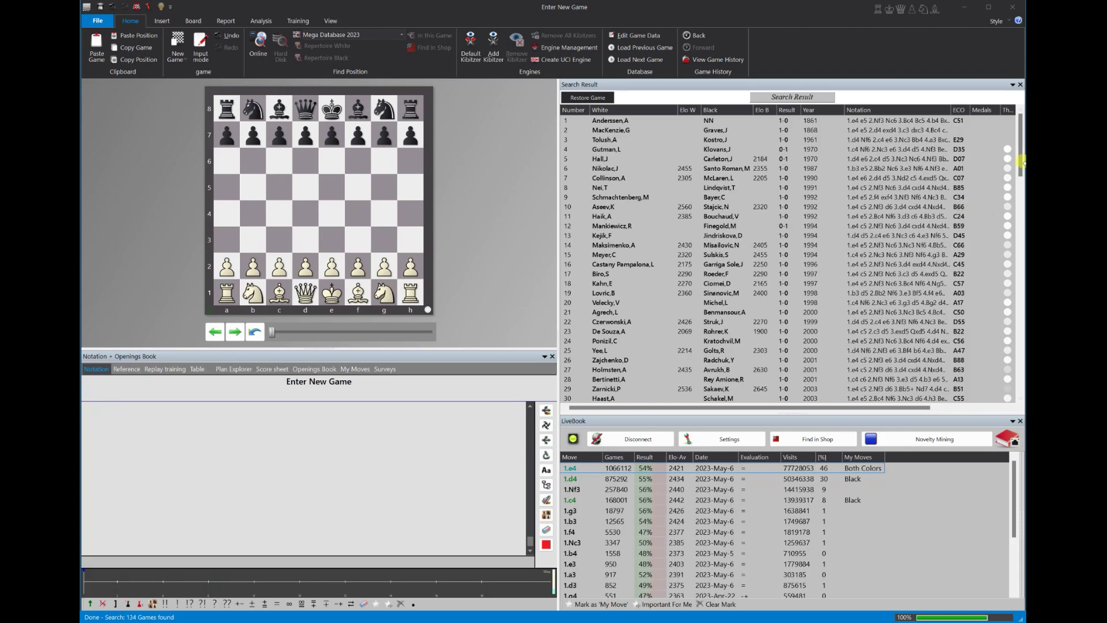
# - Review the first result, Anderssen vs NN 1861, ending on 21.Rxg7+
pyautogui.moveTo(1021, 162); pyautogui.dragTo(999, 425)
pyautogui.moveTo(1021, 166)
pyautogui.mouseDown()
pyautogui.moveTo(1022, 393)
pyautogui.moveTo(1020, 147)
pyautogui.mouseUp()
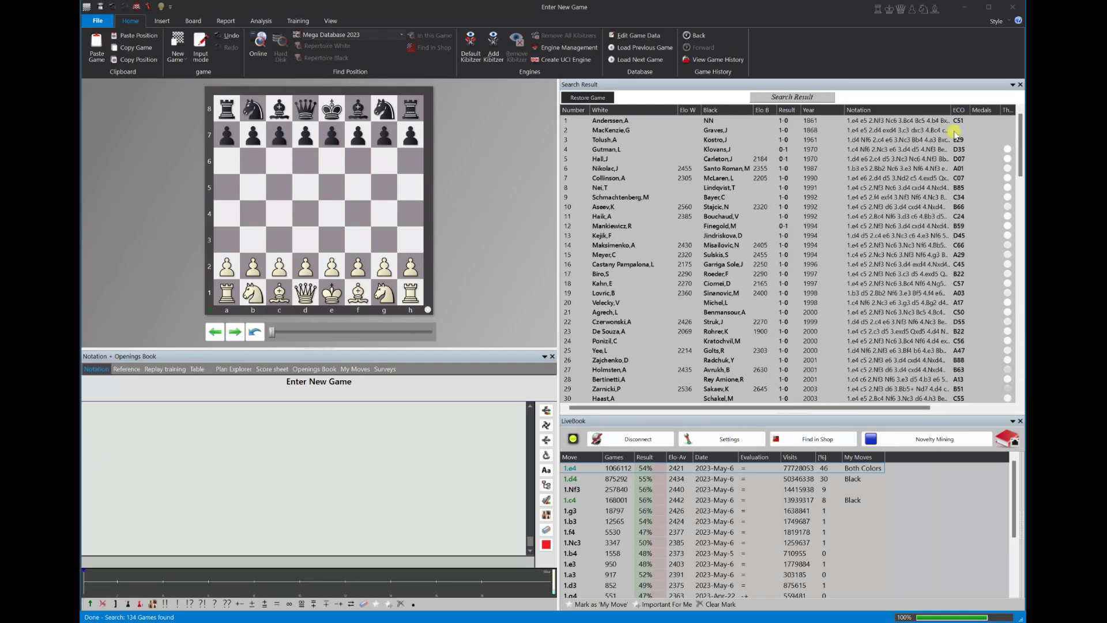
pyautogui.doubleClick(637, 121)
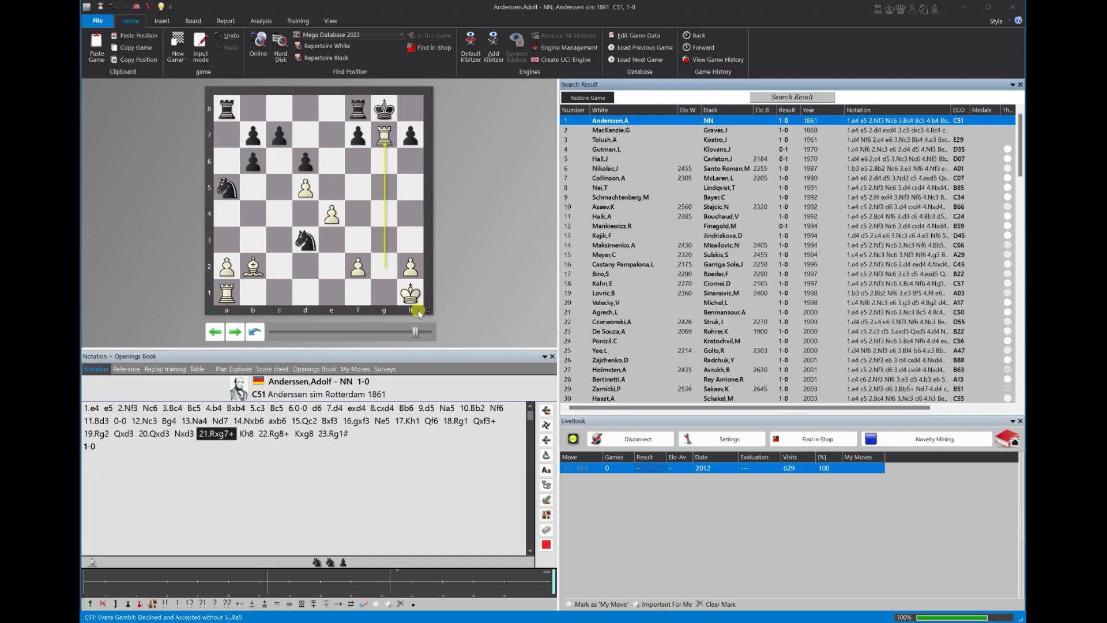
pyautogui.press('Right')
pyautogui.press('Right')
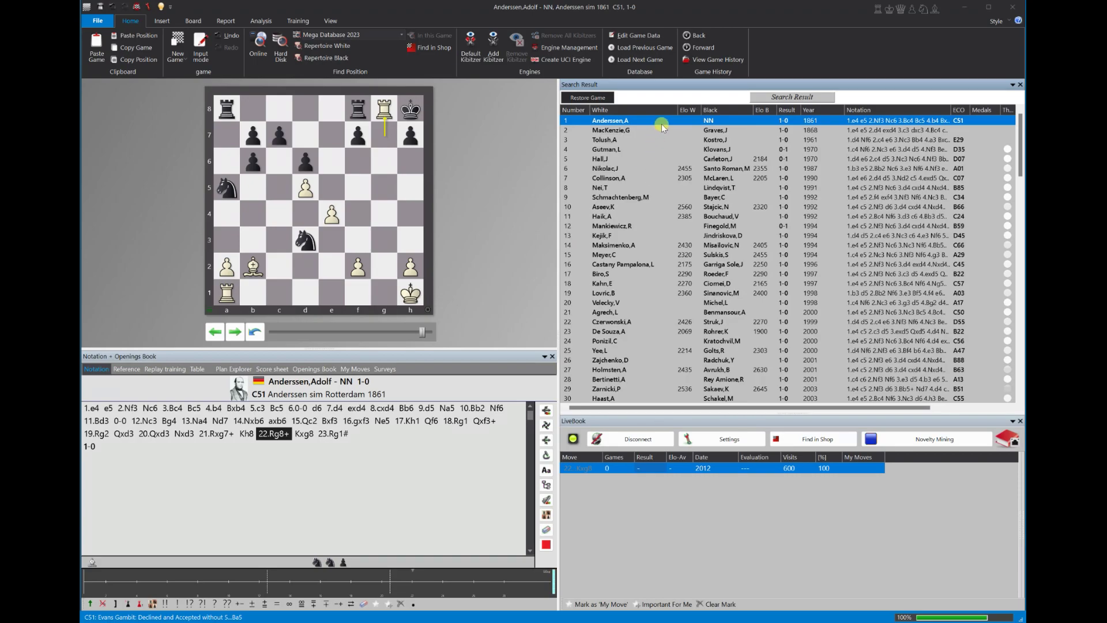
pyautogui.press('Left')
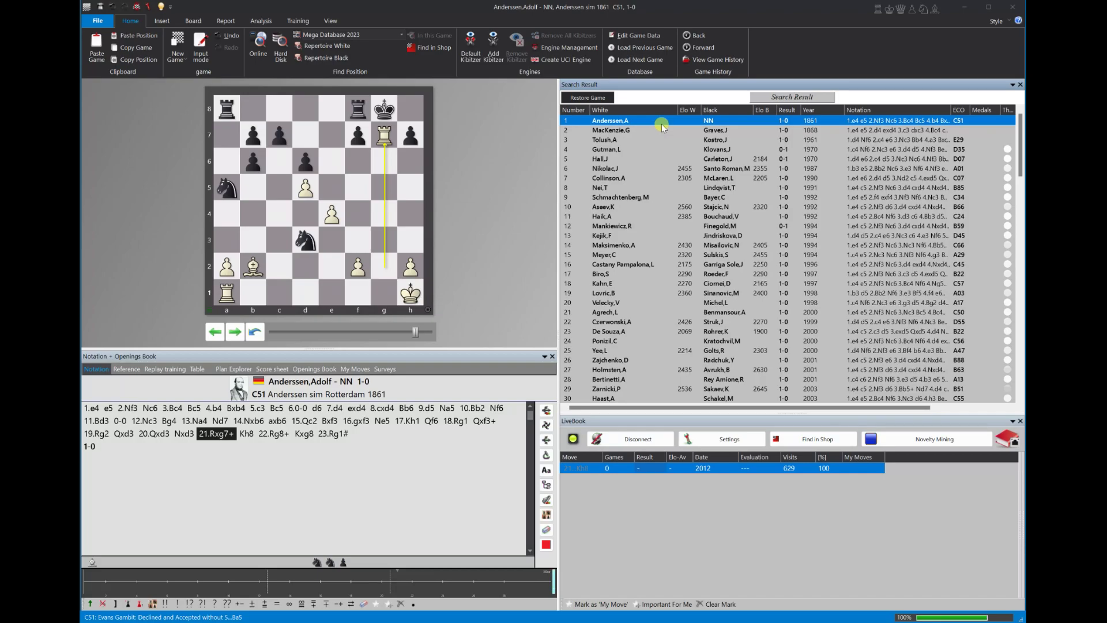
# - Select all 134 found games and return to the main database window
pyautogui.hotkey('ctrl', 'a')
pyautogui.moveTo(217, 621)
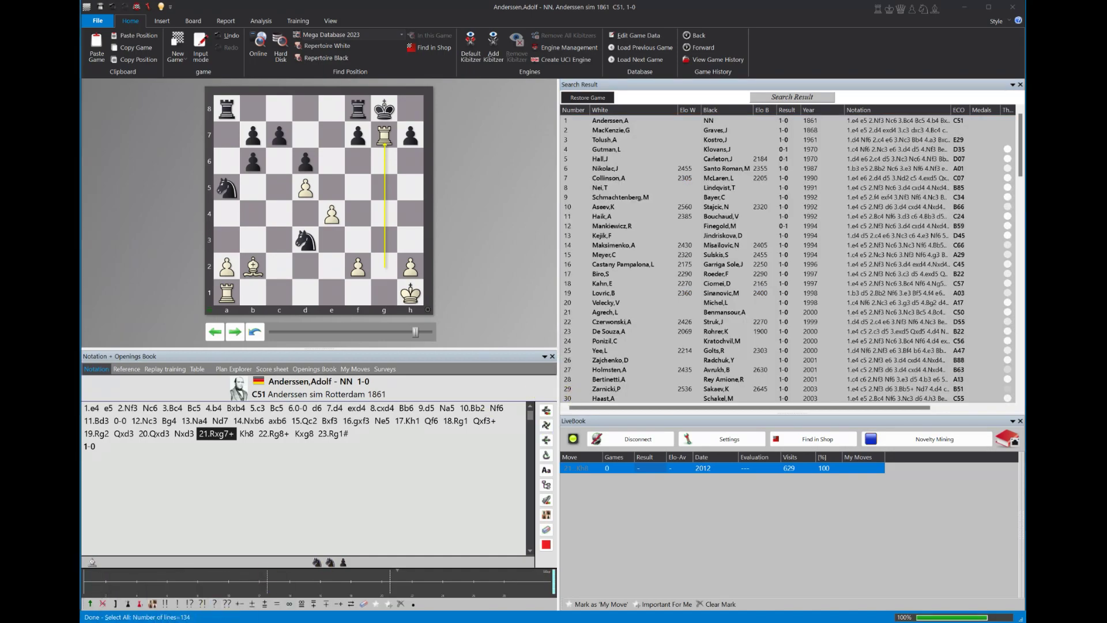
pyautogui.click(323, 601)
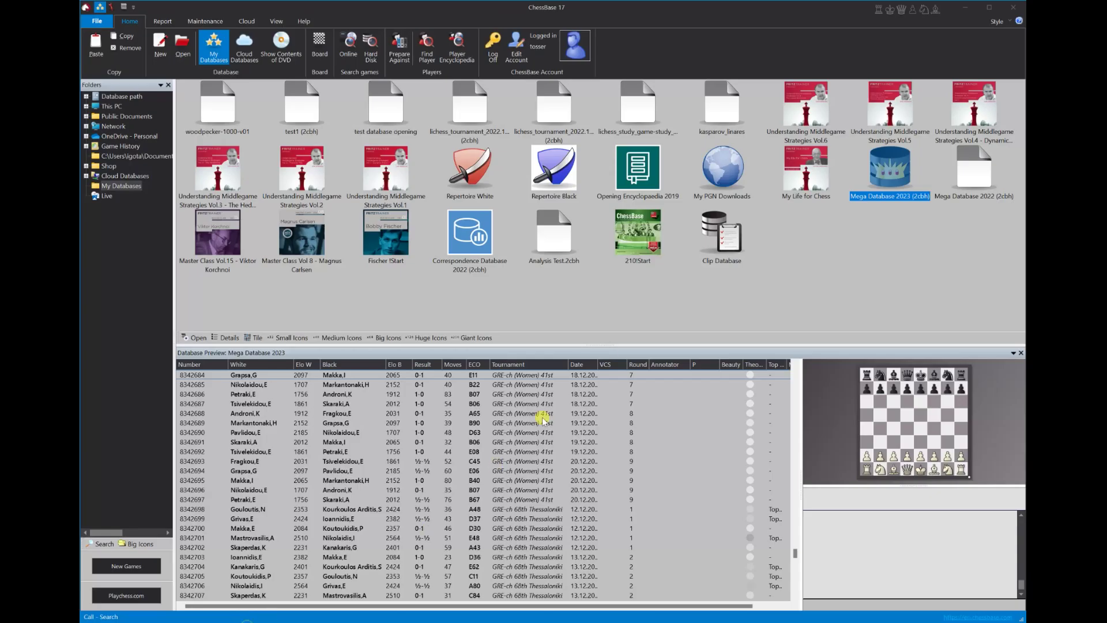
# - Create a new empty database called 'testMov' next to Mega Database 2023
pyautogui.rightClick(776, 236)
pyautogui.click(797, 285)
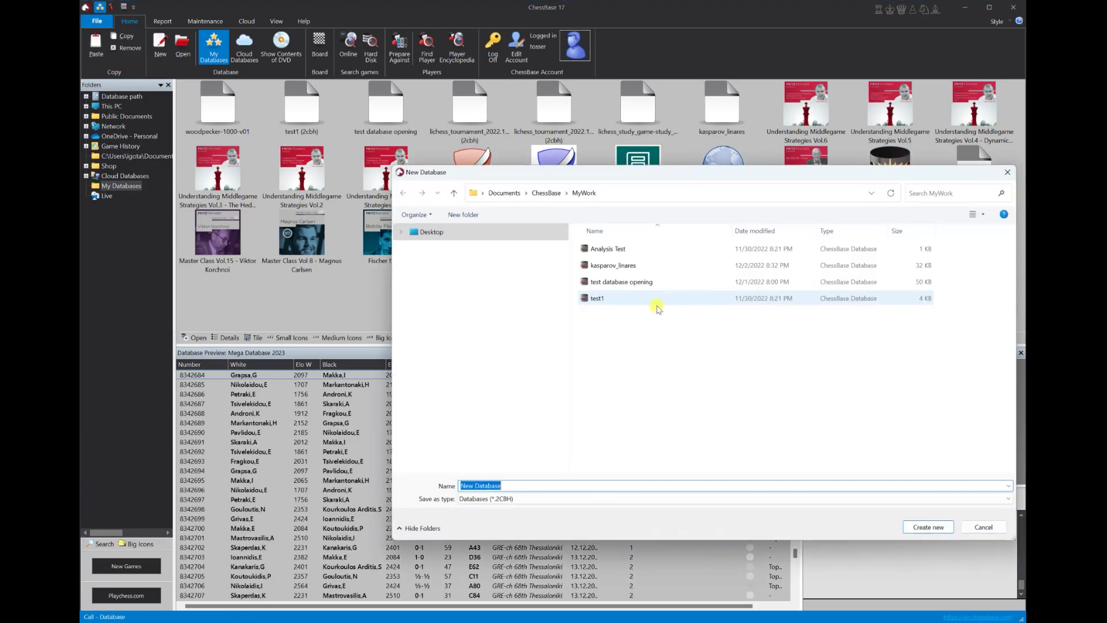
pyautogui.write('test')
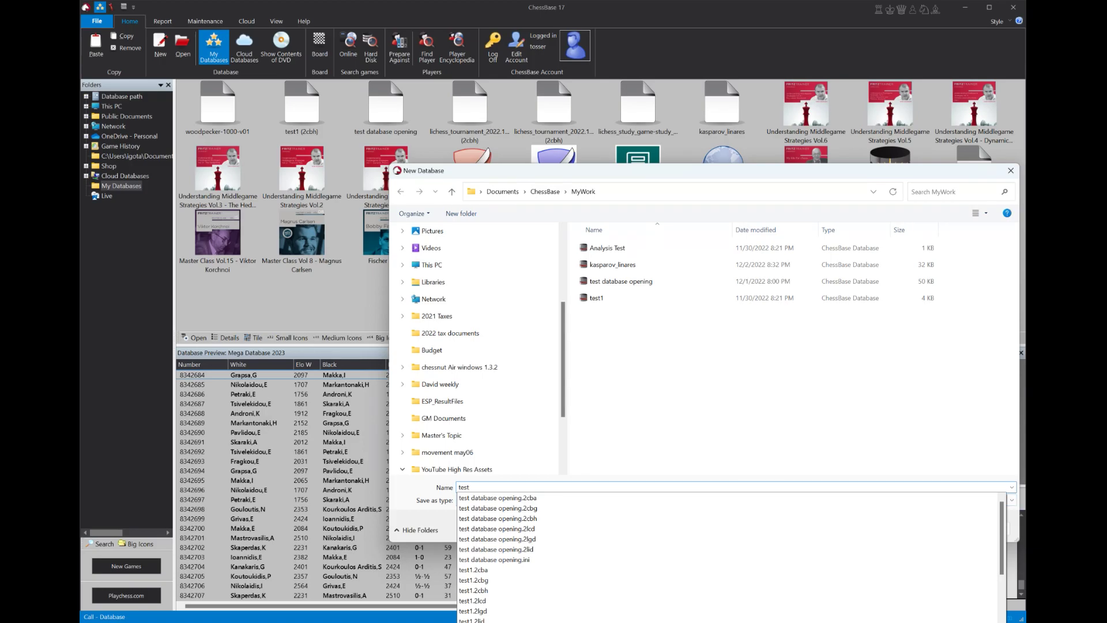
pyautogui.write('Mov')
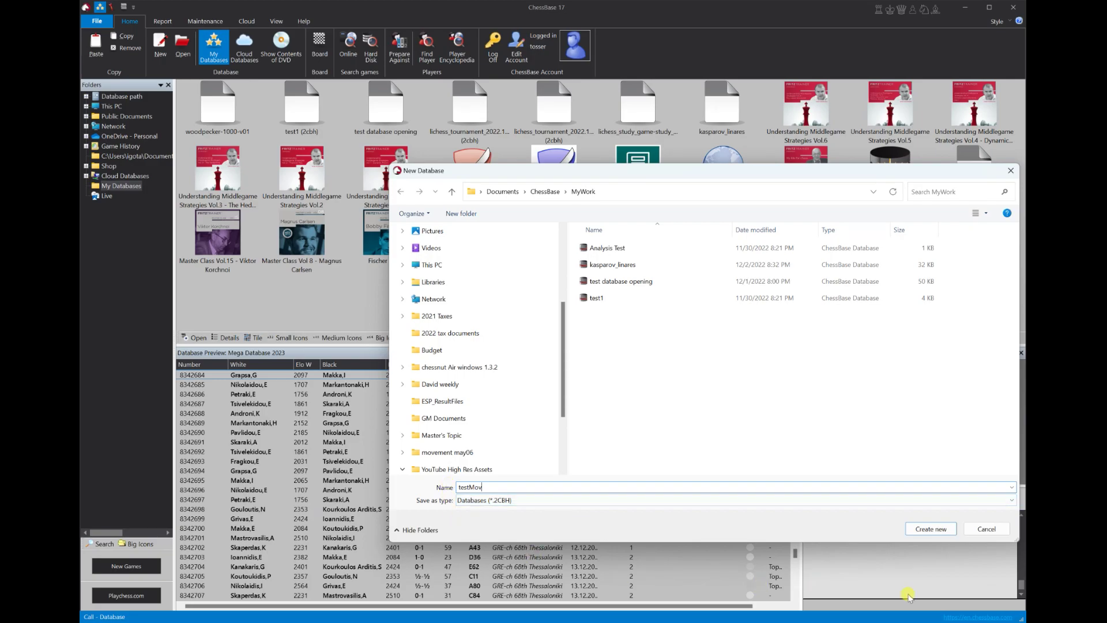
pyautogui.click(924, 529)
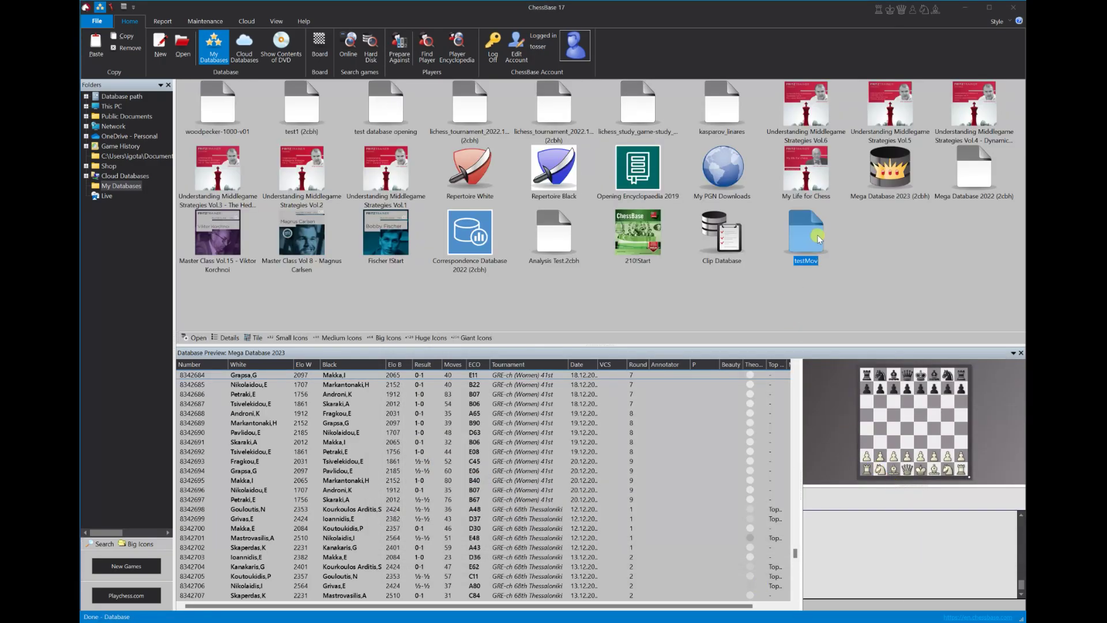
# - Paste the 134 copied games into the empty testMov game list and confirm
pyautogui.click(459, 418)
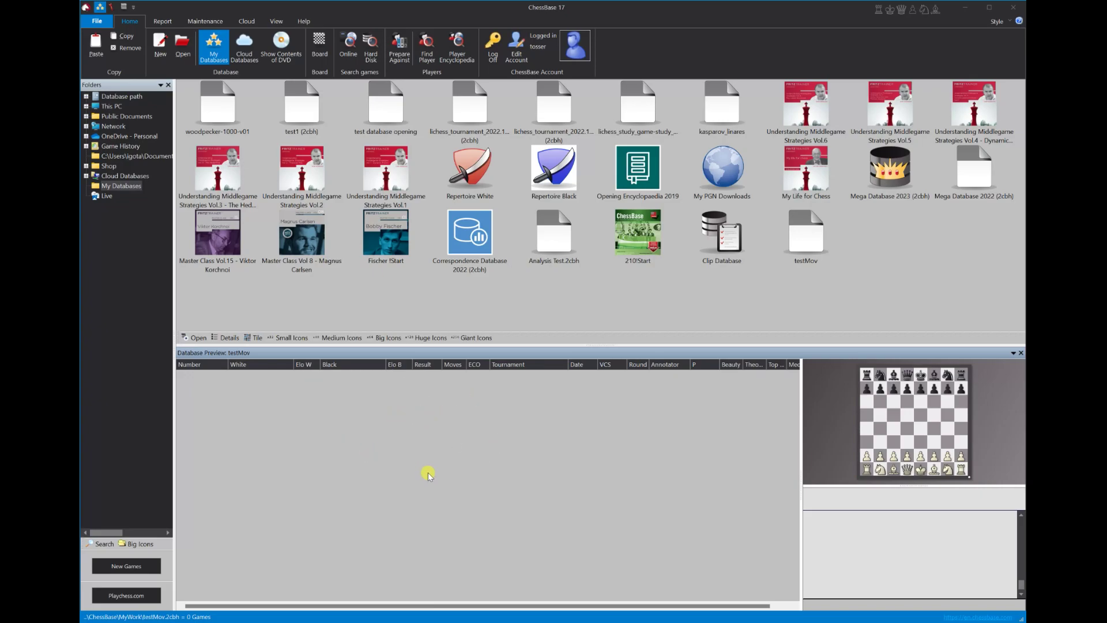
pyautogui.hotkey('ctrl', 'v')
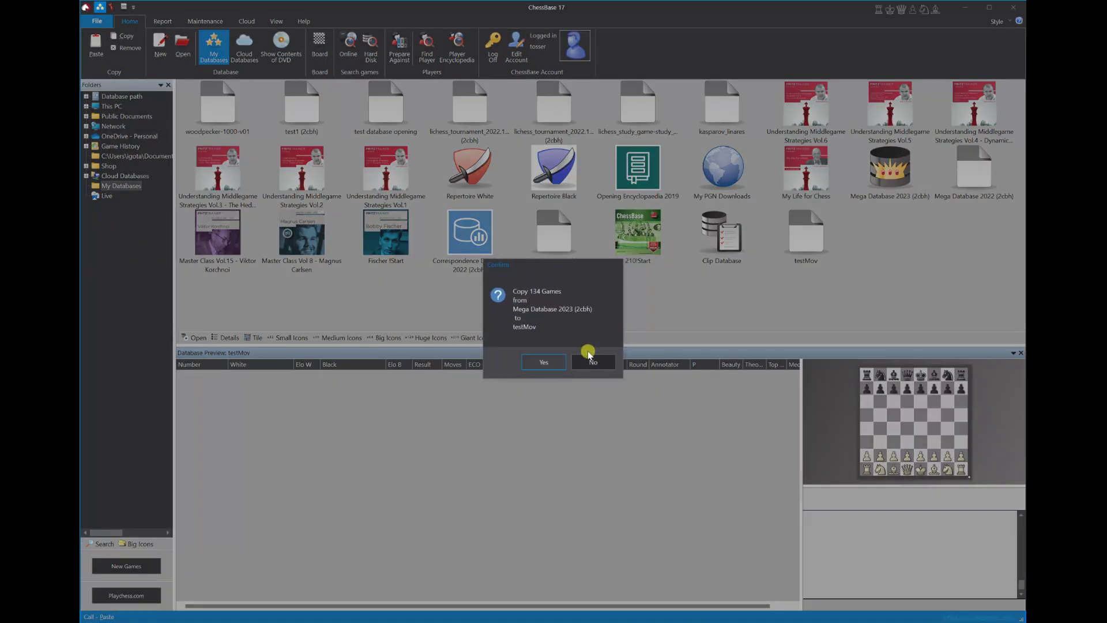
pyautogui.click(554, 362)
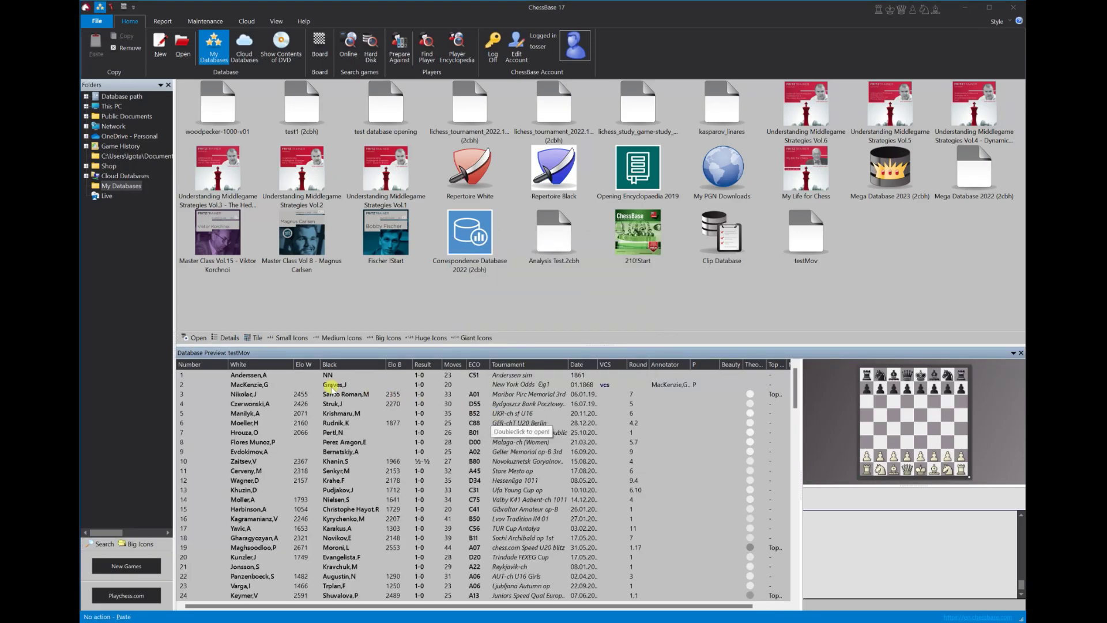
# - Open the first testMov game to check it, resize its window, then close it
pyautogui.doubleClick(326, 375)
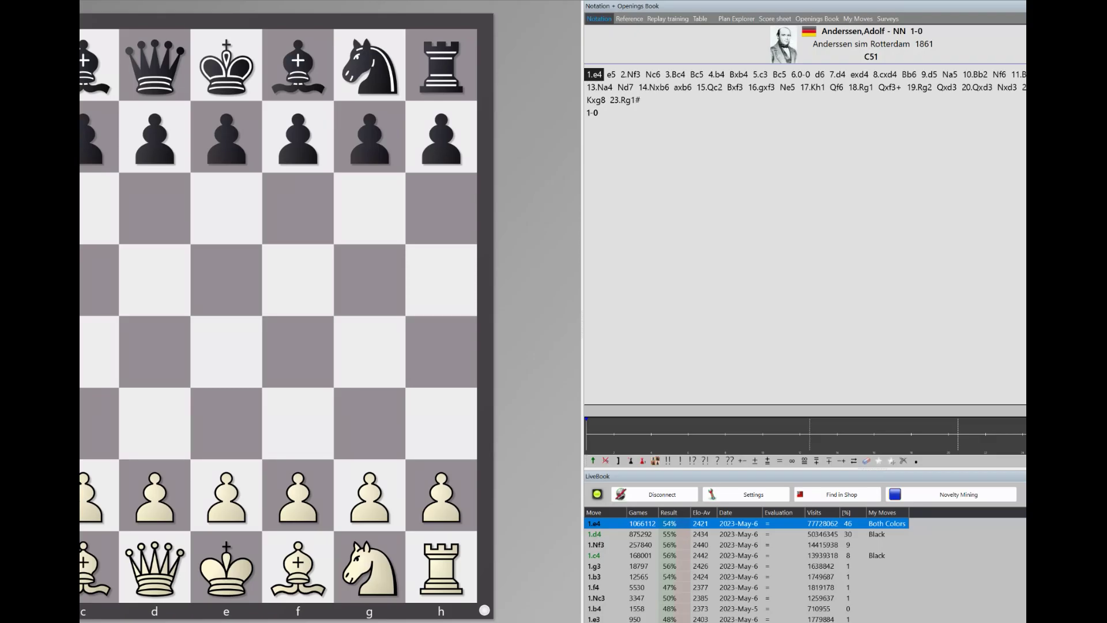
pyautogui.moveTo(611, 5); pyautogui.dragTo(650, 128)
pyautogui.moveTo(517, 143); pyautogui.dragTo(796, 53)
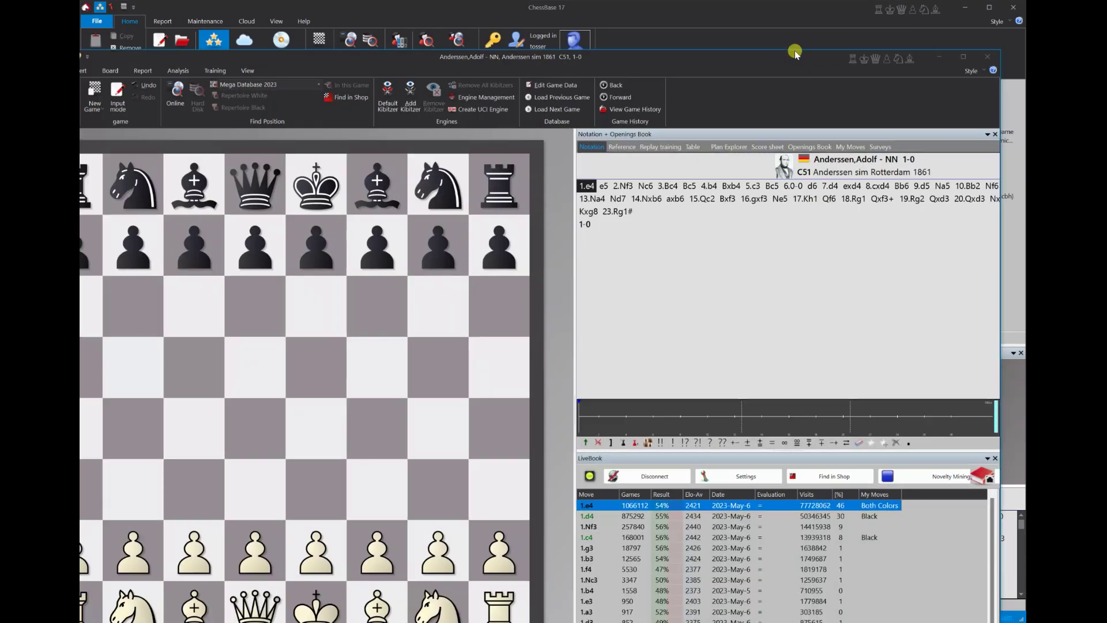
pyautogui.doubleClick(795, 54)
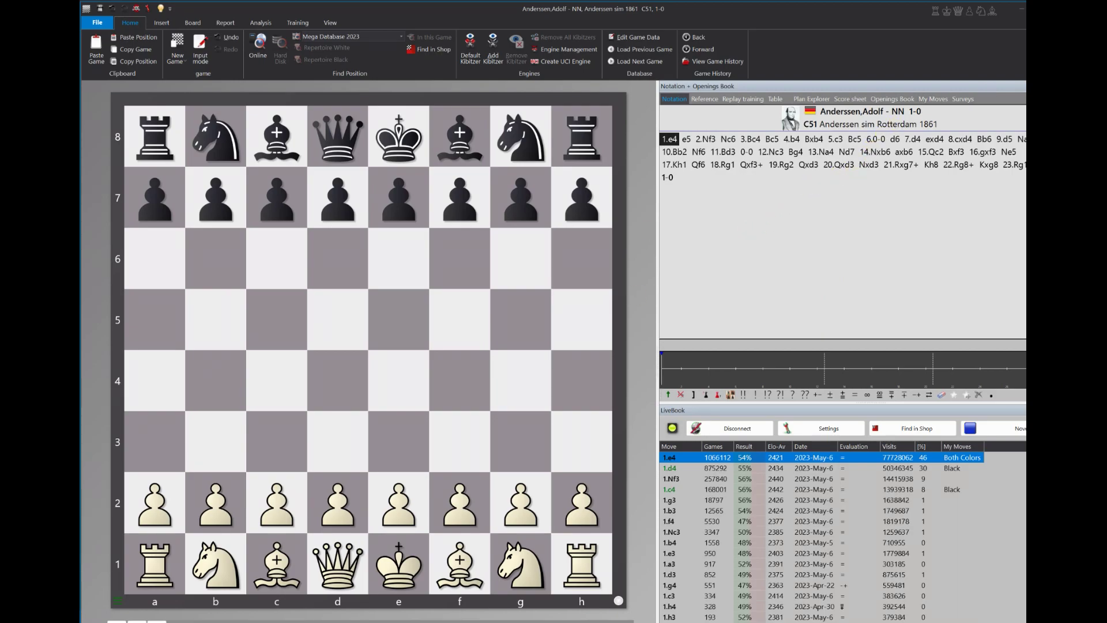
pyautogui.press('Escape')
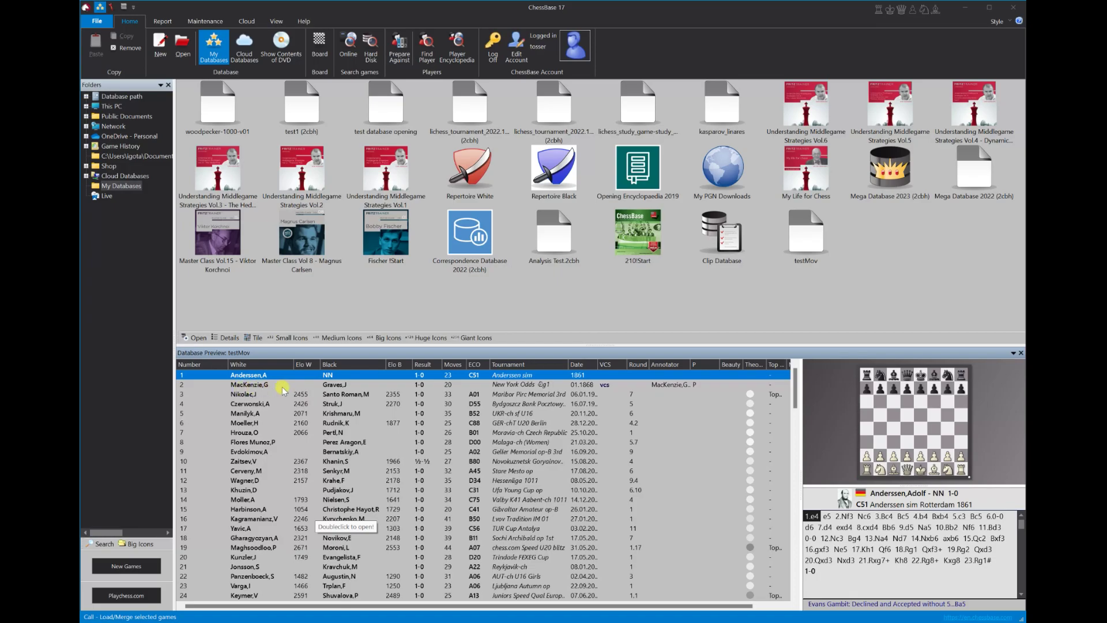
# - Preview MacKenzie–Graves, then open the Anderssen–NN 1861 game at 21.Rxg7+
pyautogui.click(334, 386)
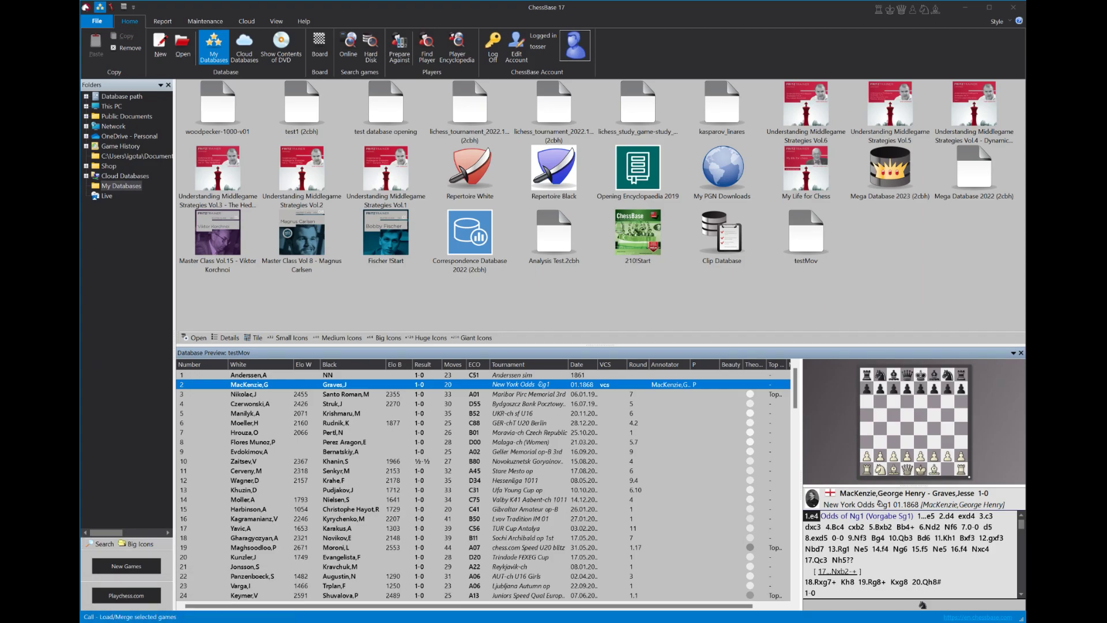
pyautogui.doubleClick(498, 375)
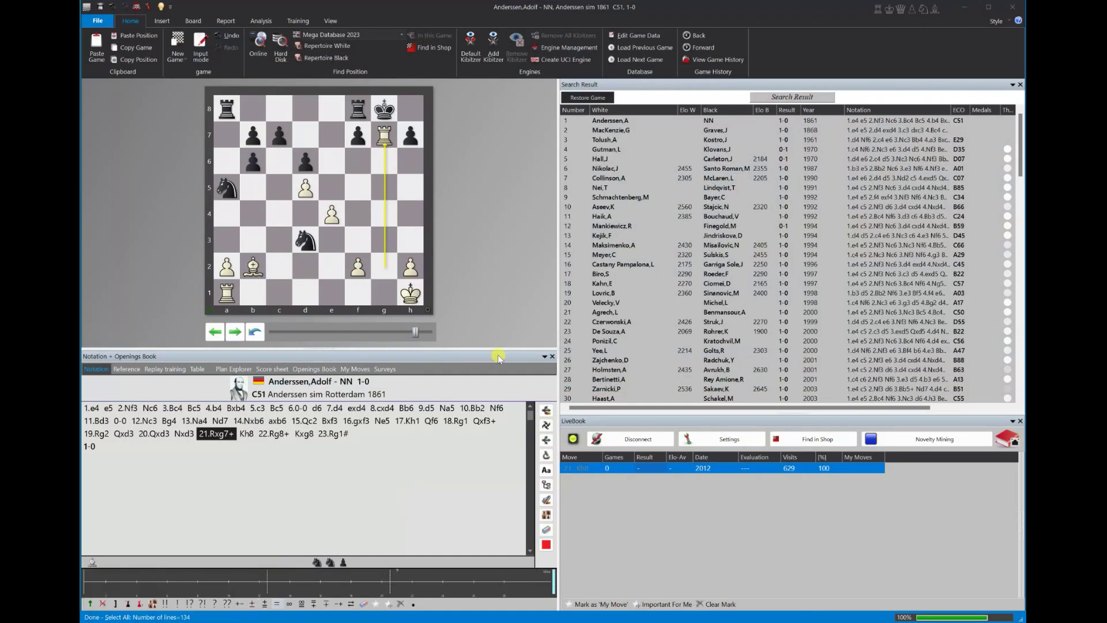
# - Load MacKenzie–Graves, New York 1868 at 18.Rxg7+, then select all 134 results
pyautogui.doubleClick(687, 123)
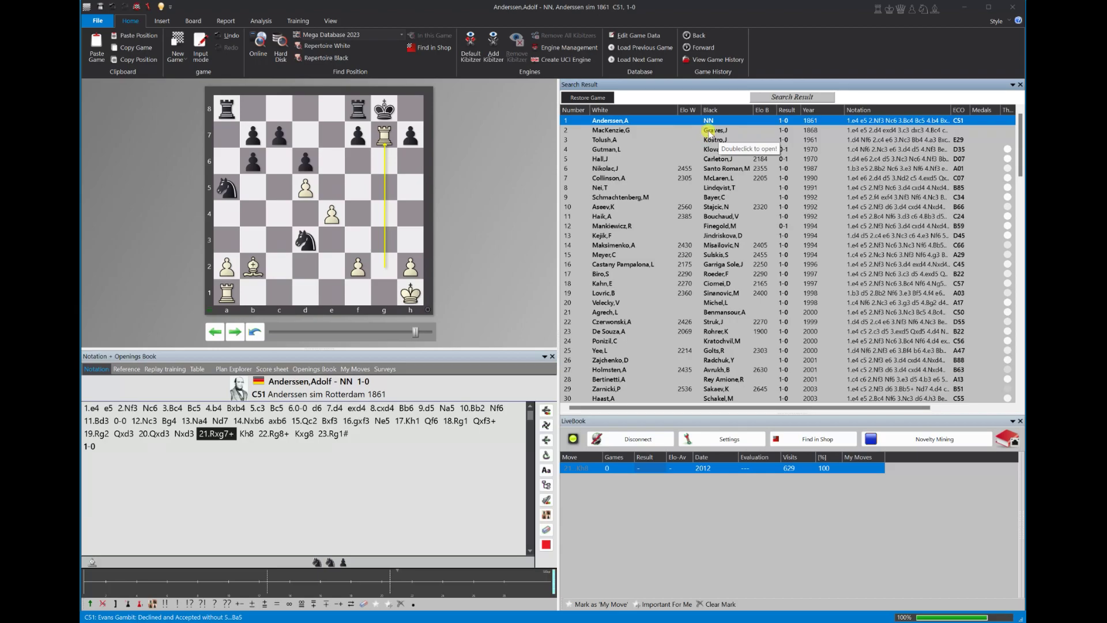
pyautogui.doubleClick(711, 131)
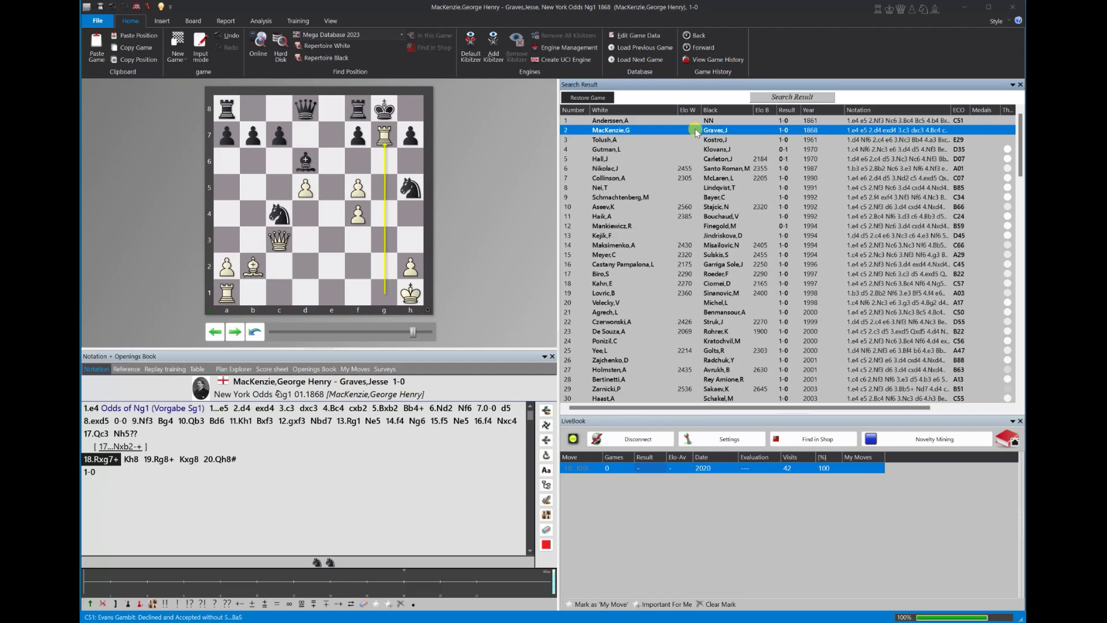
pyautogui.hotkey('ctrl', 'a')
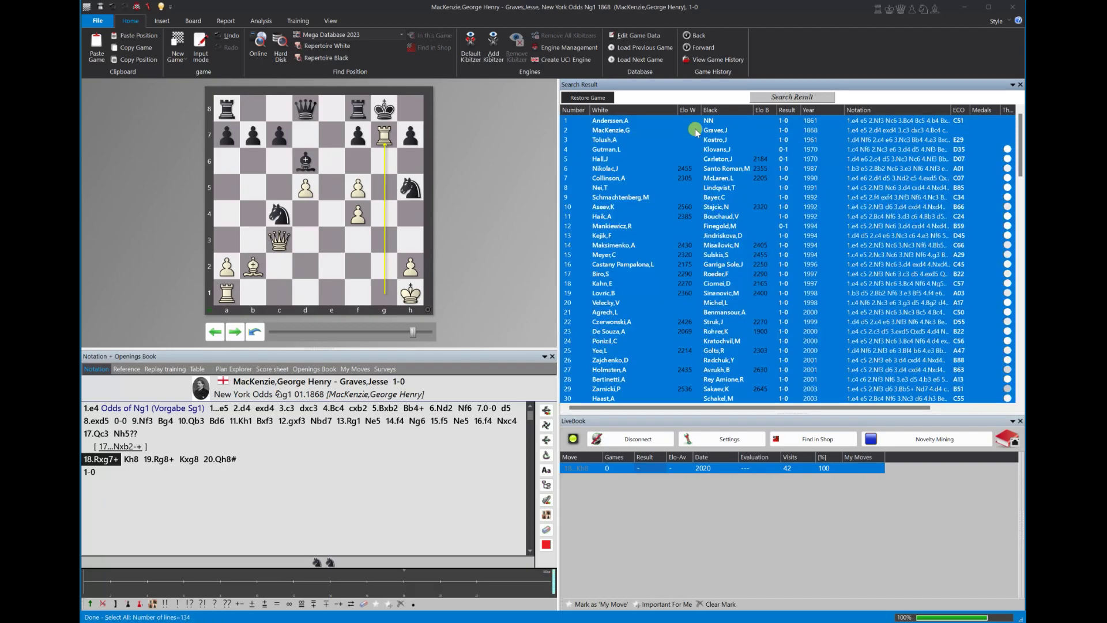
# - Choose Harvest Training Material for the selected games to bring up the target database prompt
pyautogui.rightClick(679, 137)
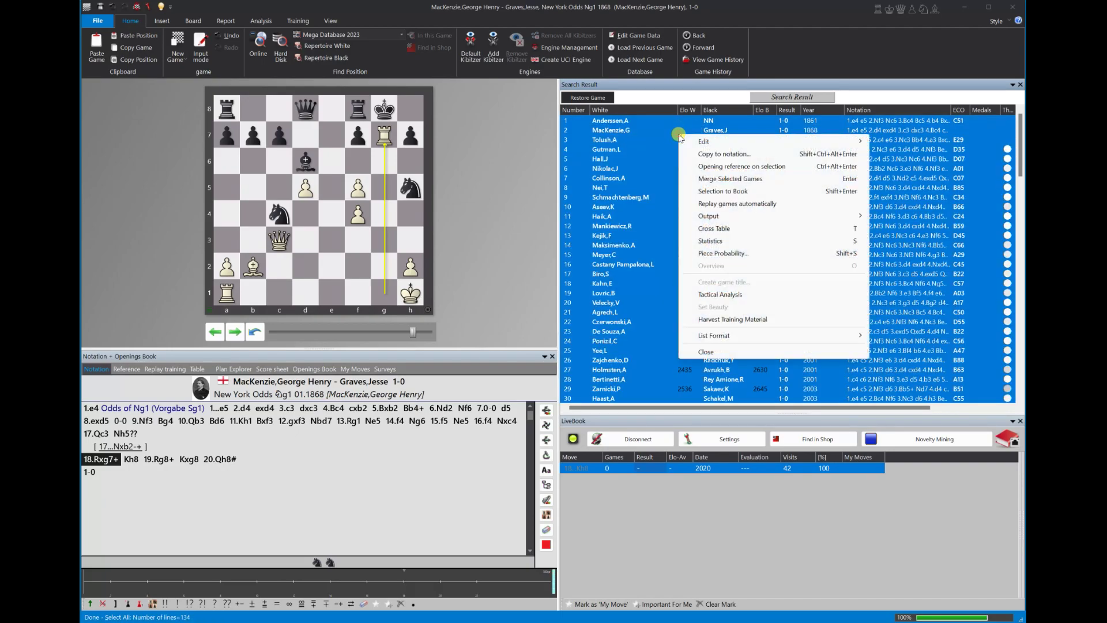
pyautogui.click(741, 321)
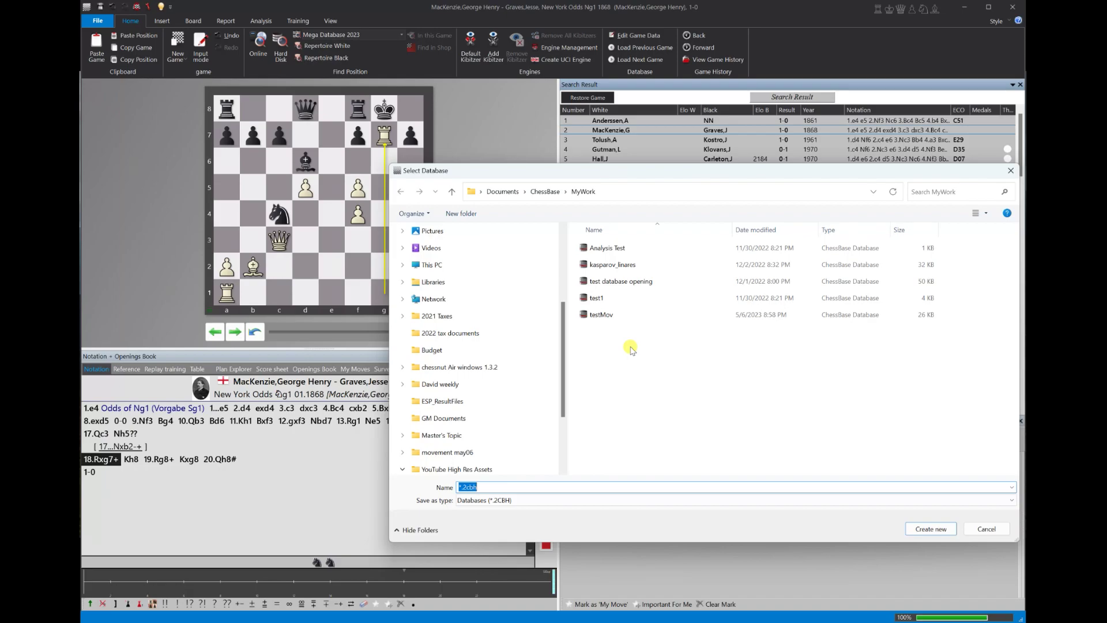
# - Create a new database named 'harvestDatabaseTest' to hold the 173 harvested games
pyautogui.write('harvestDatabaseTest')
pyautogui.click(918, 527)
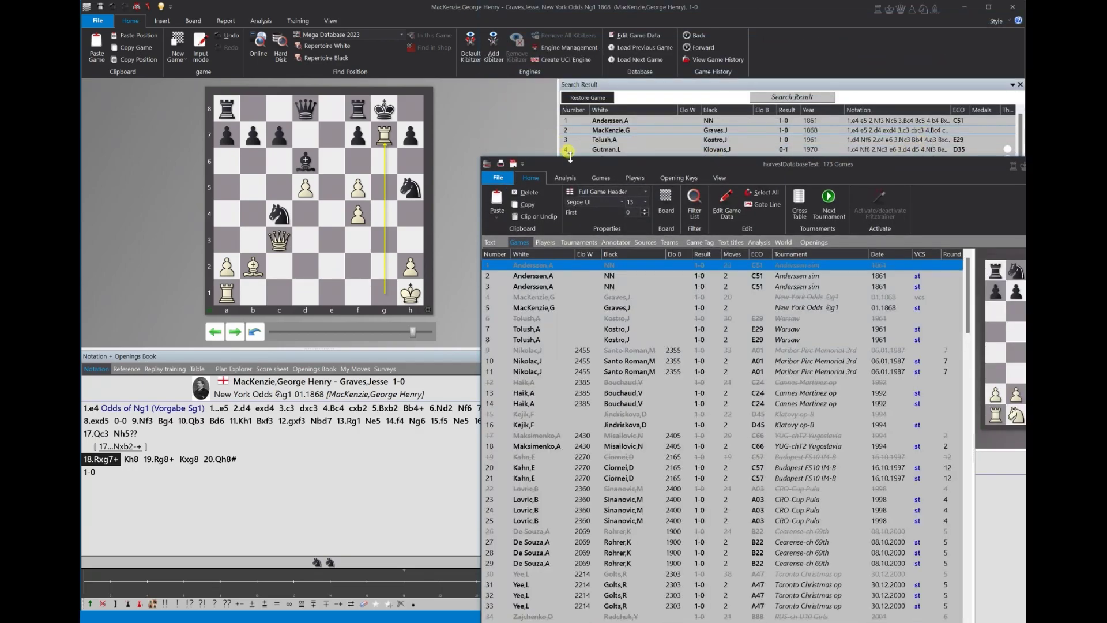
# - Maximize the game list and preview games 1, 4, 1 and 2, ending on Anderssen–NN 1861
pyautogui.moveTo(570, 156); pyautogui.dragTo(176, 4)
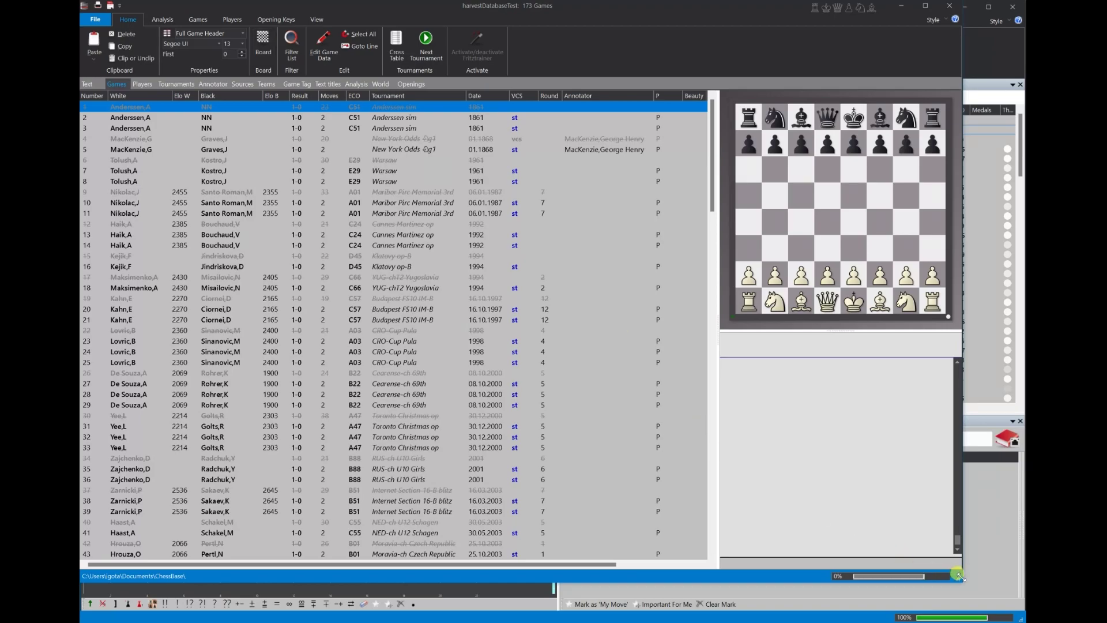
pyautogui.moveTo(959, 576); pyautogui.dragTo(1024, 619)
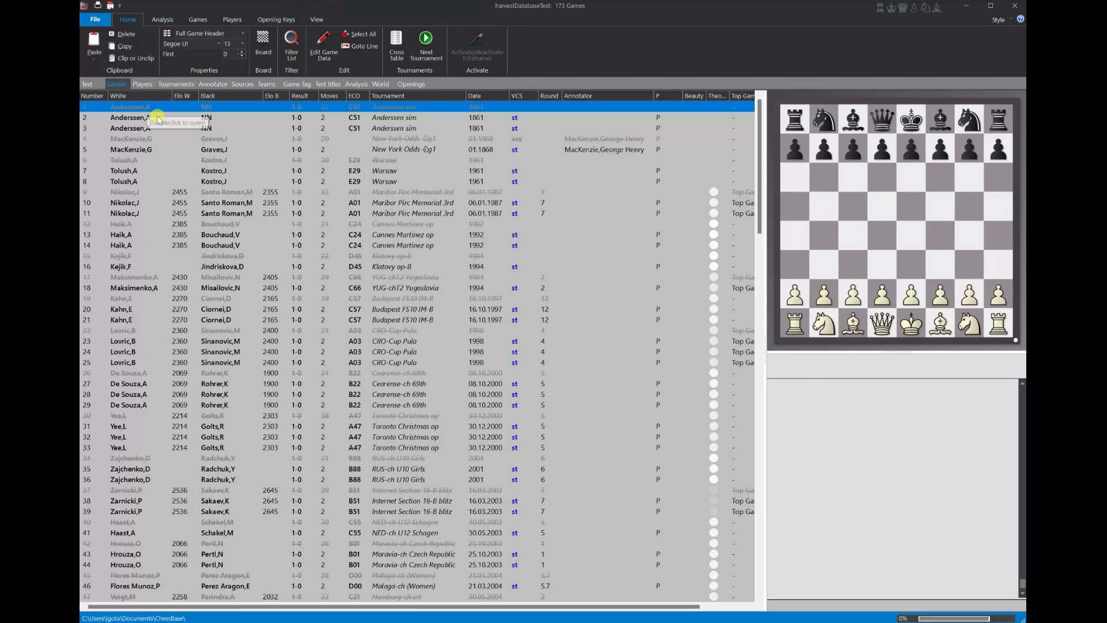
pyautogui.click(192, 110)
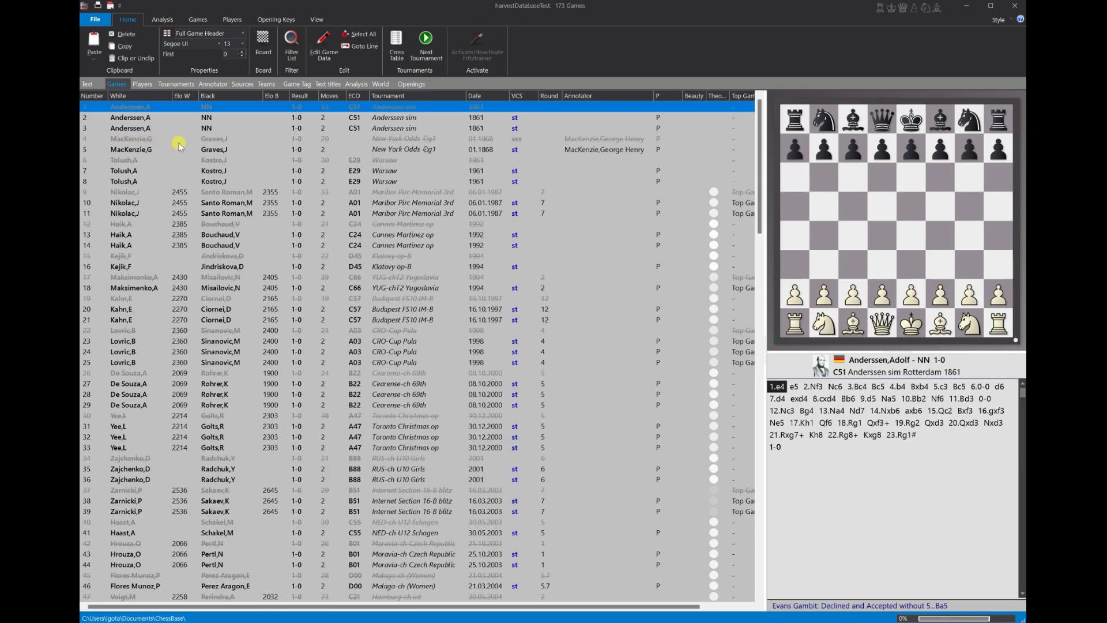
pyautogui.click(200, 141)
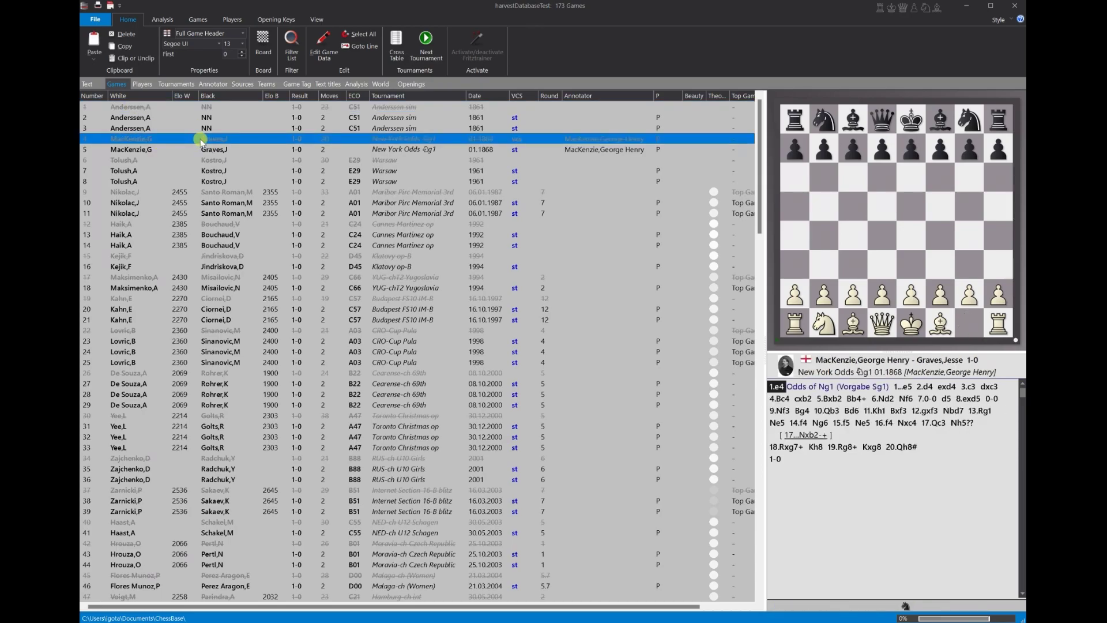
pyautogui.click(140, 108)
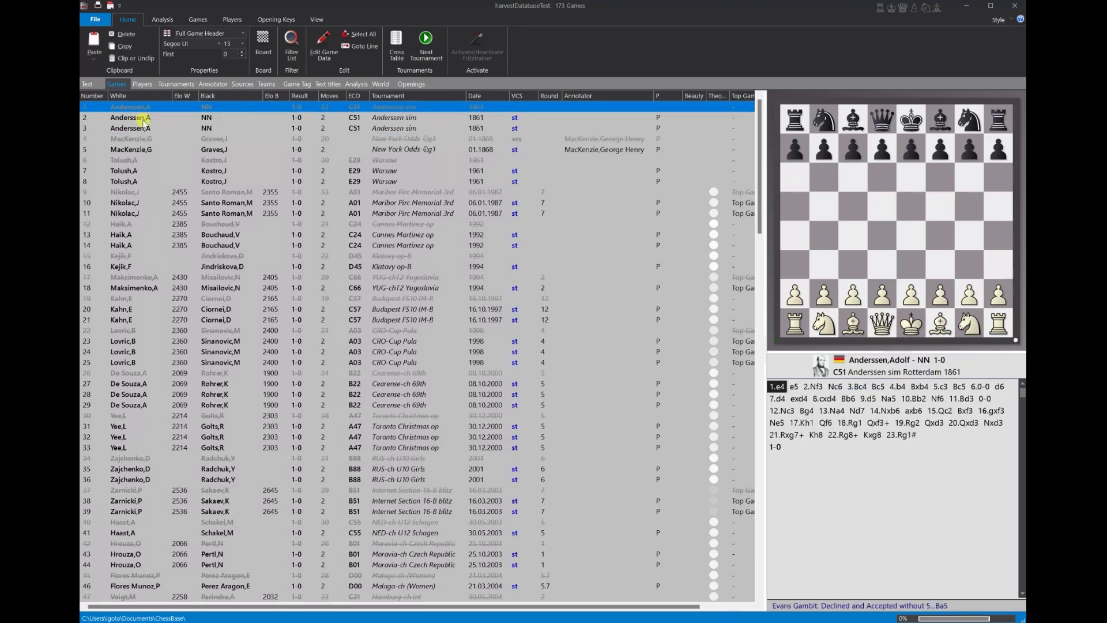
pyautogui.click(142, 119)
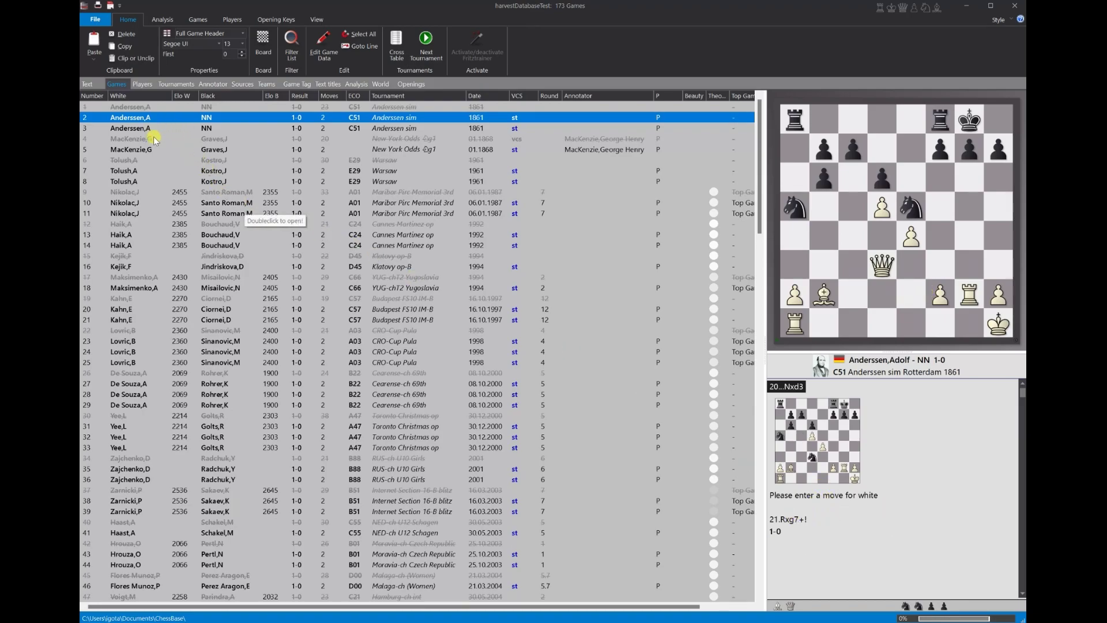
# - Open game 2 in training mode, widen the board, and answer 21.Rxg7+ for full marks
pyautogui.doubleClick(172, 118)
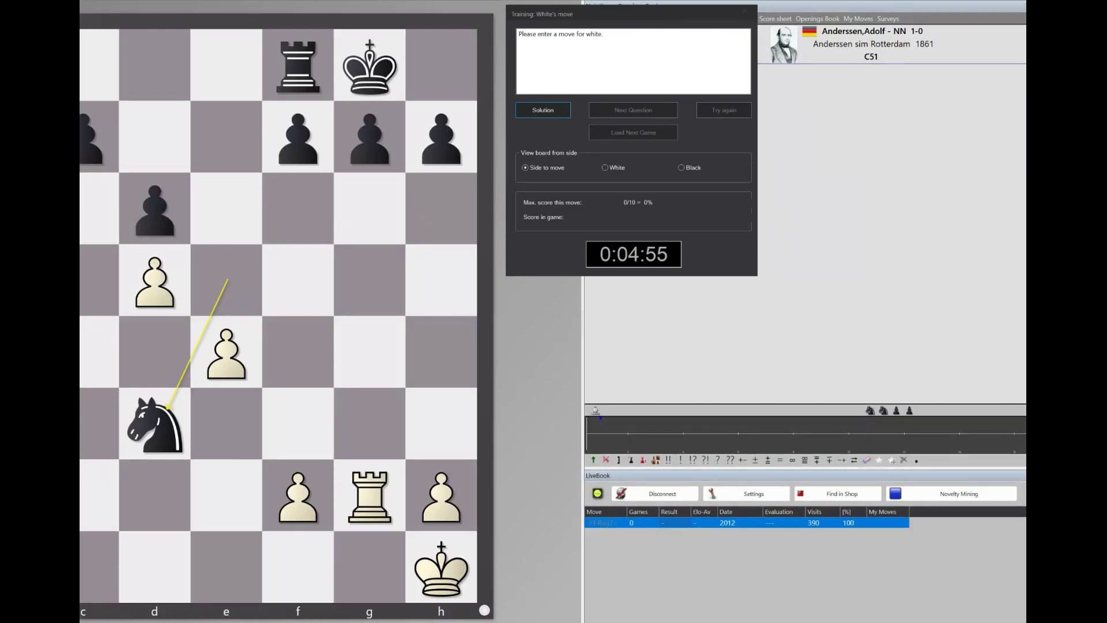
pyautogui.click(887, 87)
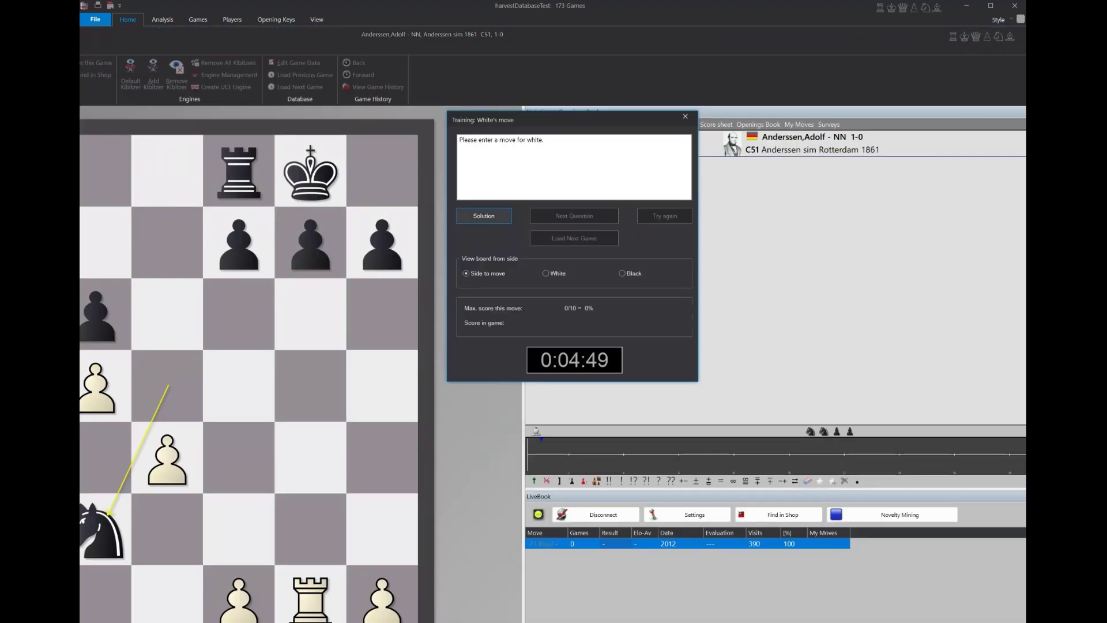
pyautogui.click(882, 91)
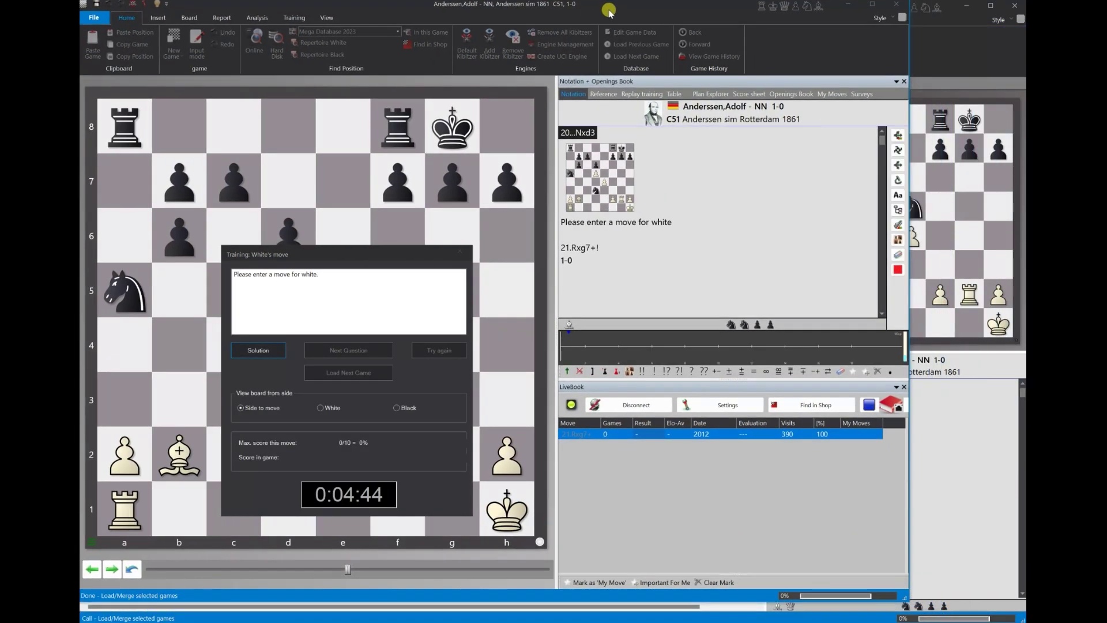
pyautogui.moveTo(908, 605); pyautogui.dragTo(1020, 619)
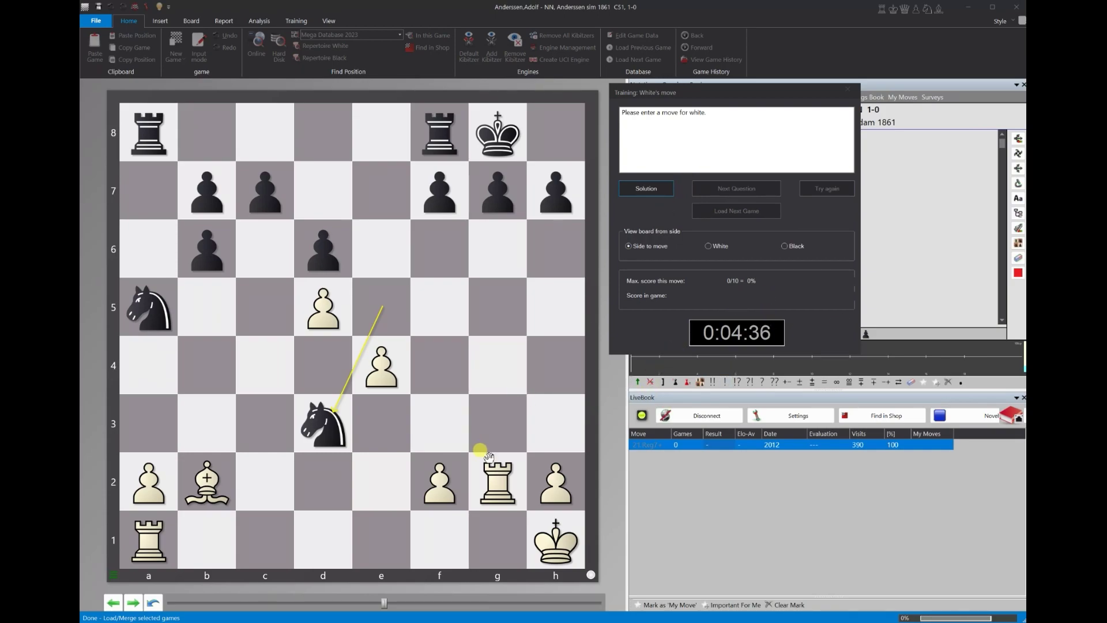
pyautogui.moveTo(487, 478); pyautogui.dragTo(500, 199)
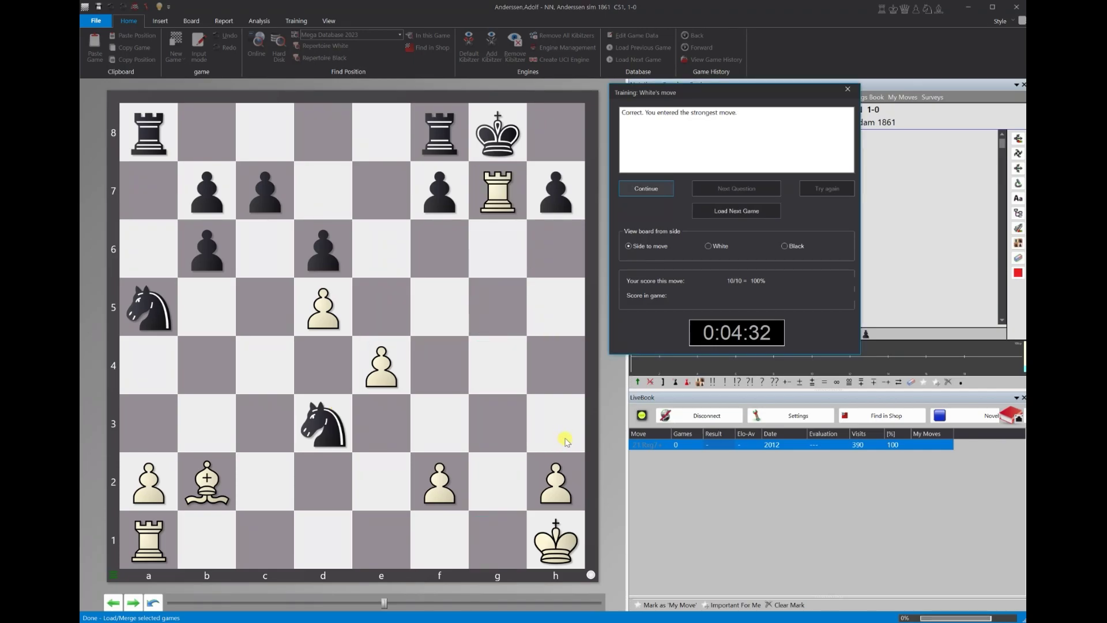
pyautogui.click(650, 190)
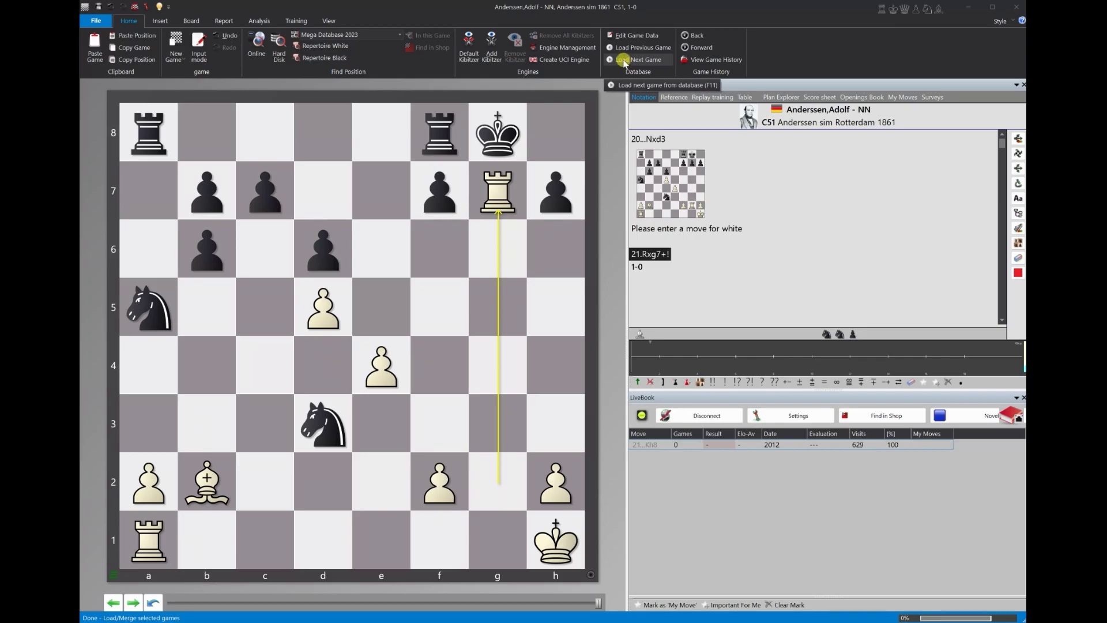
# - Answer the follow-up question with 22.Rg8+ and load the MacKenzie–Graves 1868 game
pyautogui.click(624, 60)
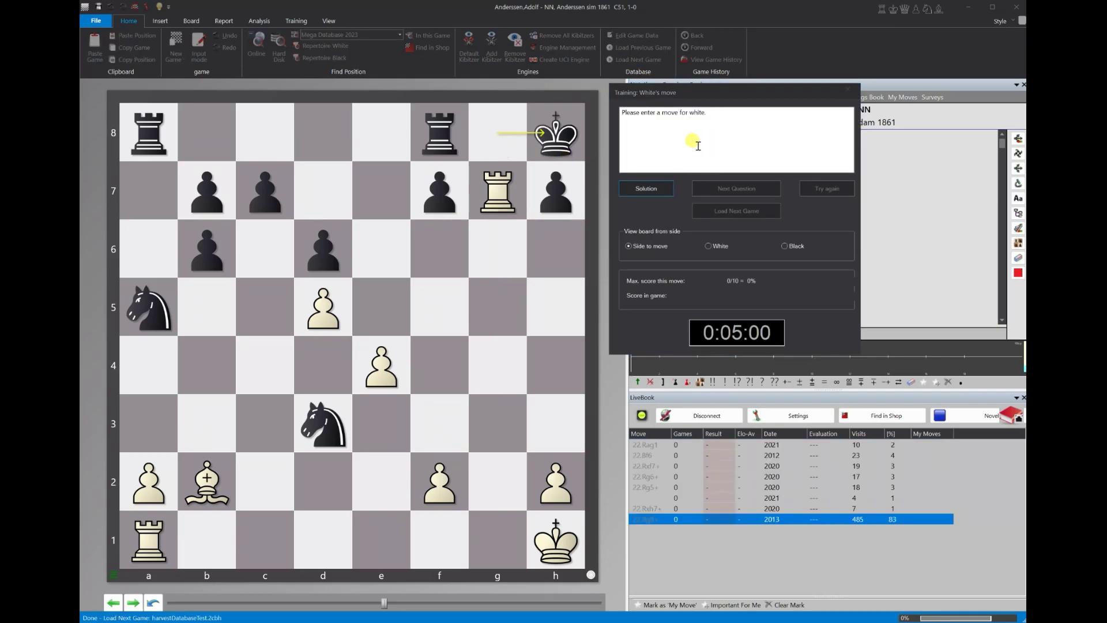
pyautogui.click(499, 173)
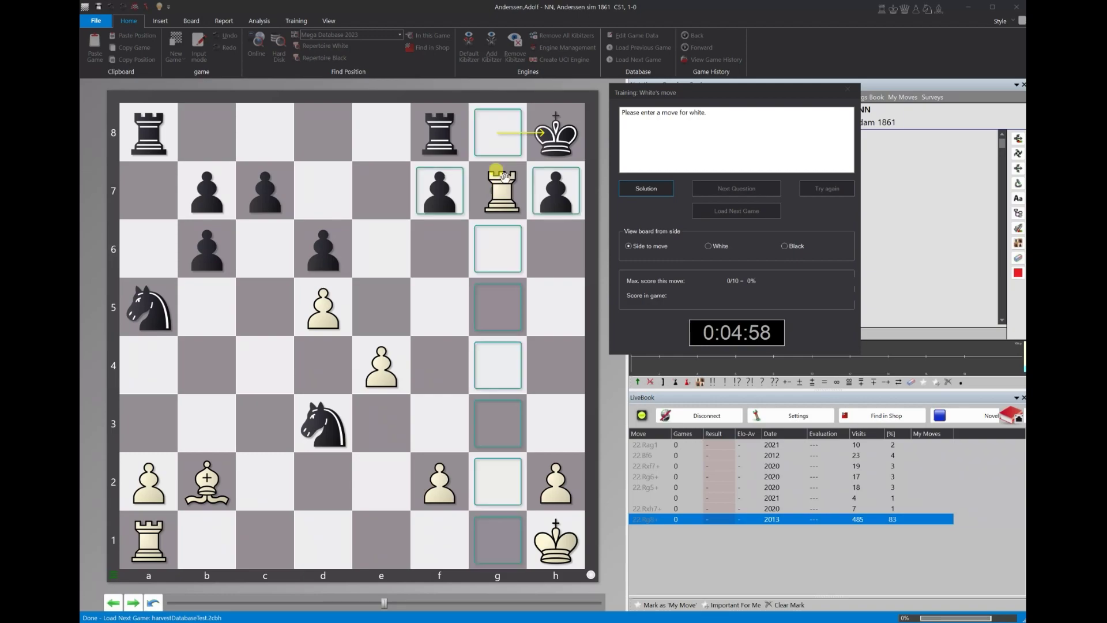
pyautogui.moveTo(505, 176); pyautogui.dragTo(507, 141)
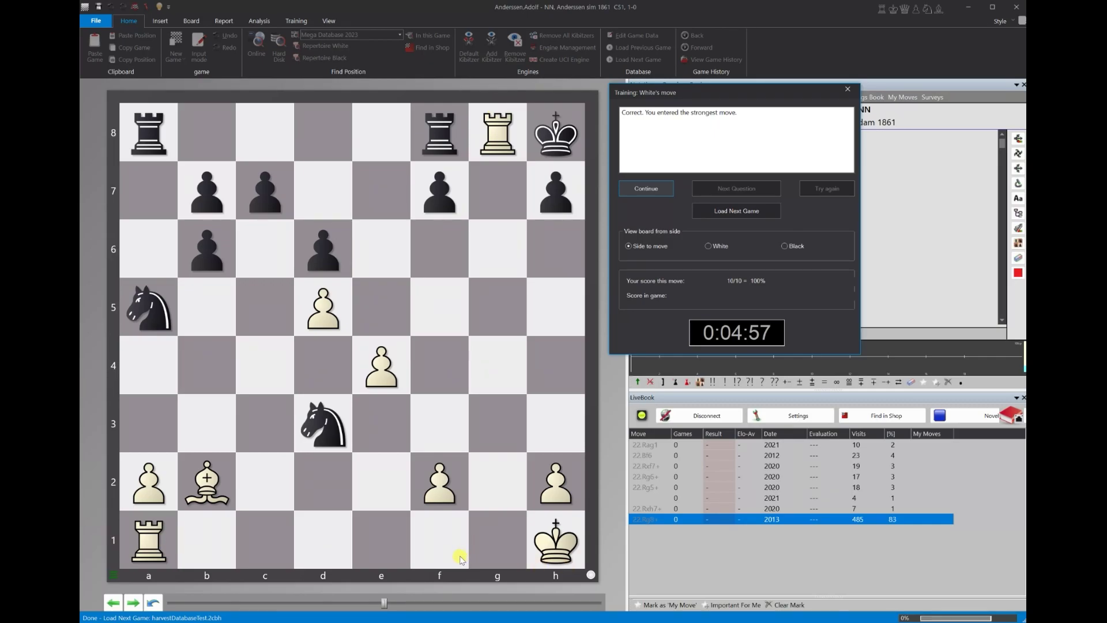
pyautogui.click(646, 185)
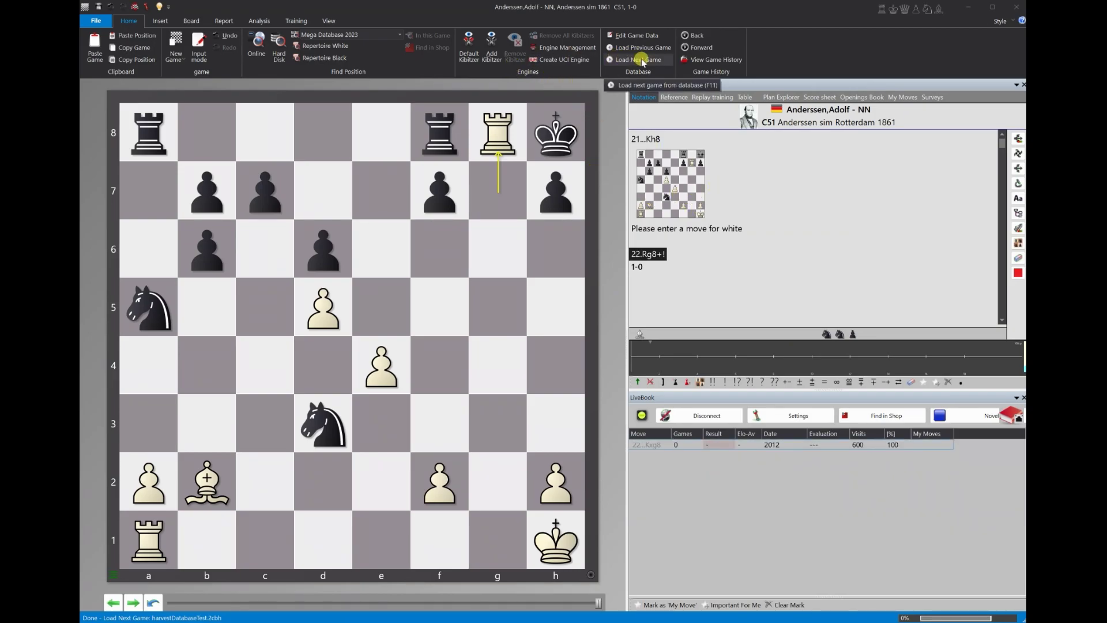
pyautogui.click(642, 60)
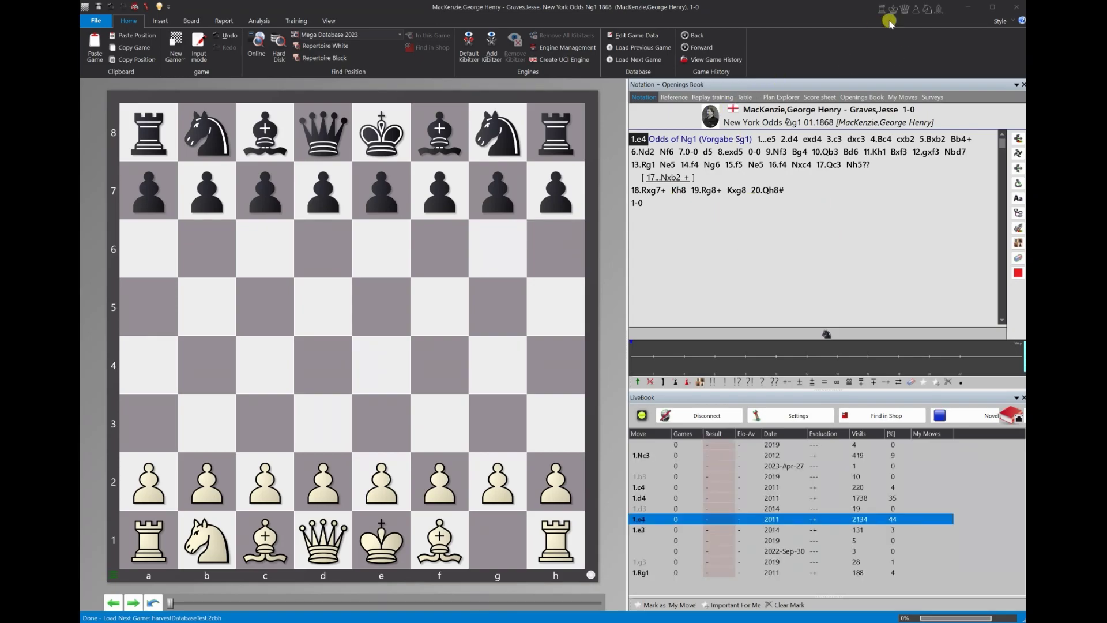
# - Minimize the game window, then bring the MacKenzie–Graves game window back
pyautogui.click(974, 10)
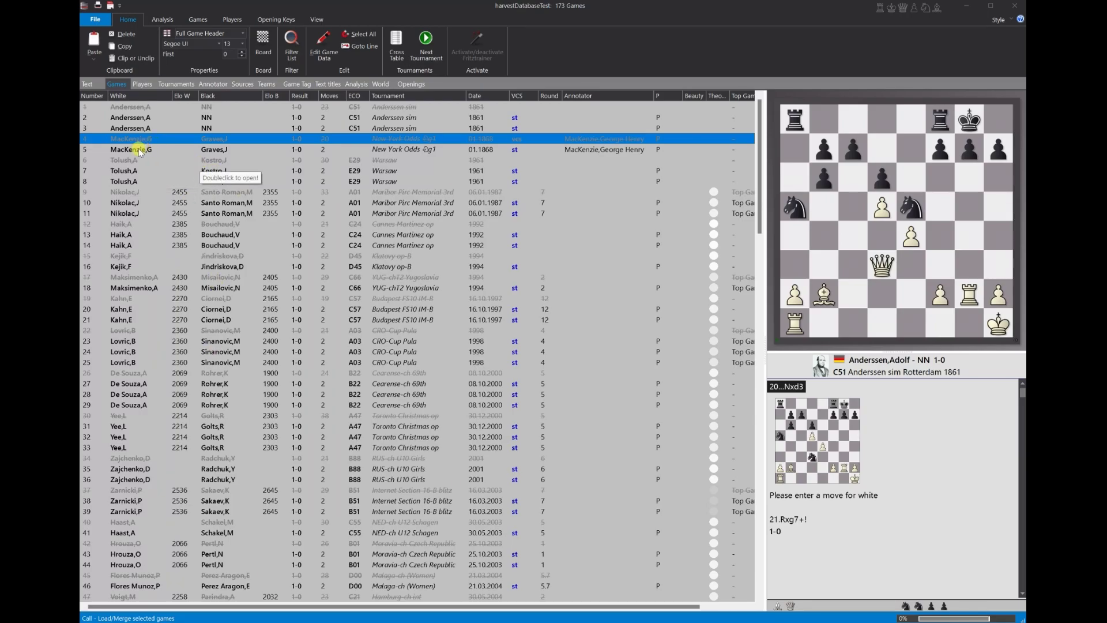
pyautogui.moveTo(233, 622)
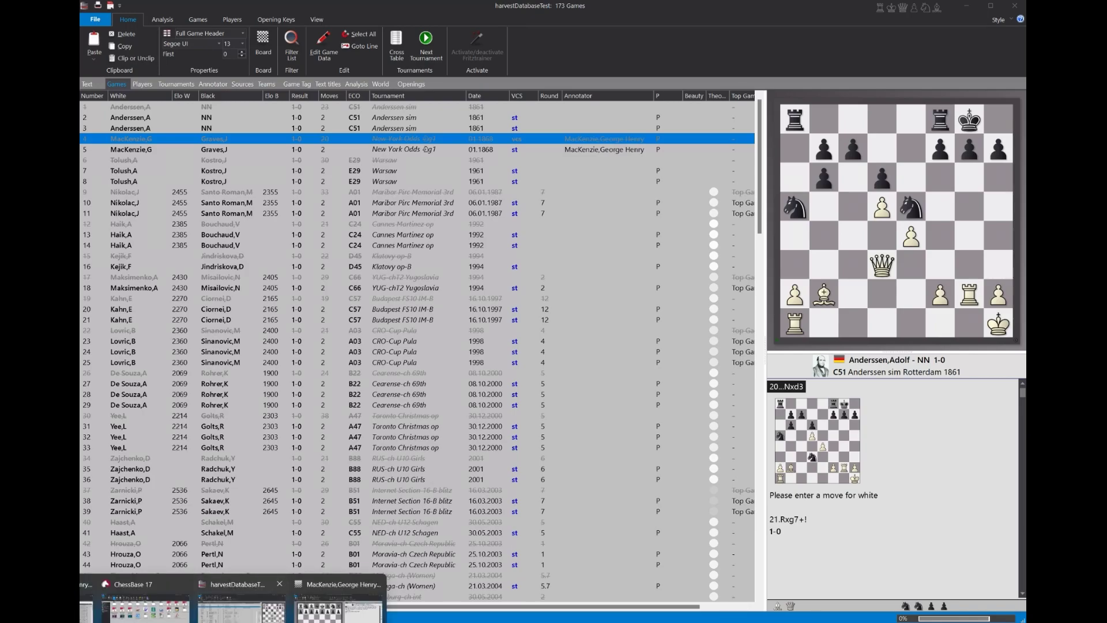
pyautogui.click(339, 606)
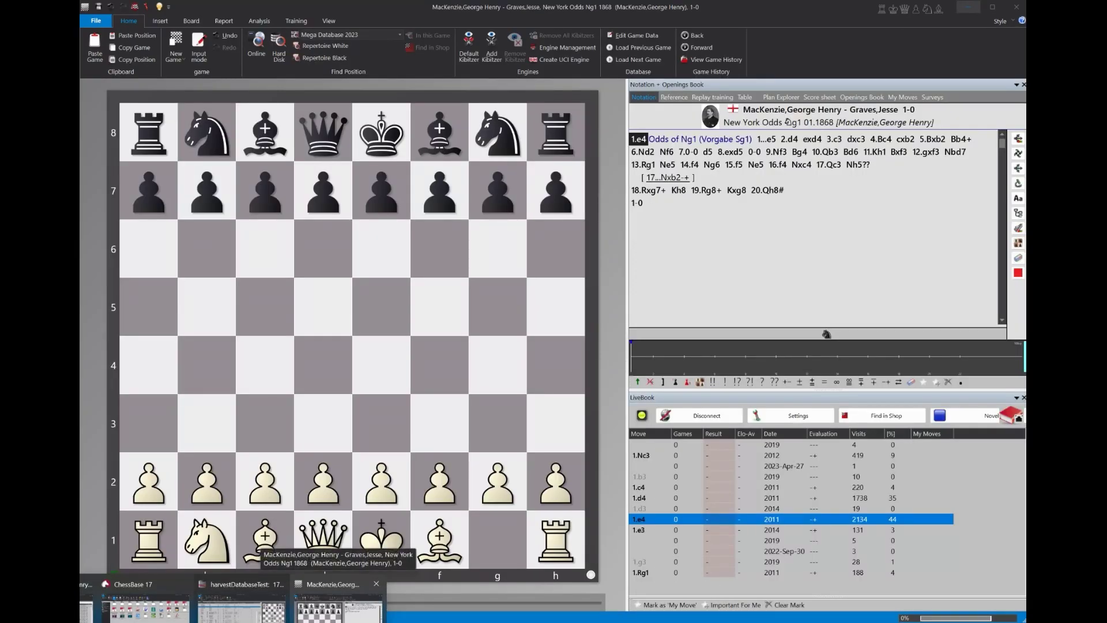
# - Answer MacKenzie–Graves with 19.Rg8+ and load Tolush–Kostro, Warsaw 1961
pyautogui.click(624, 61)
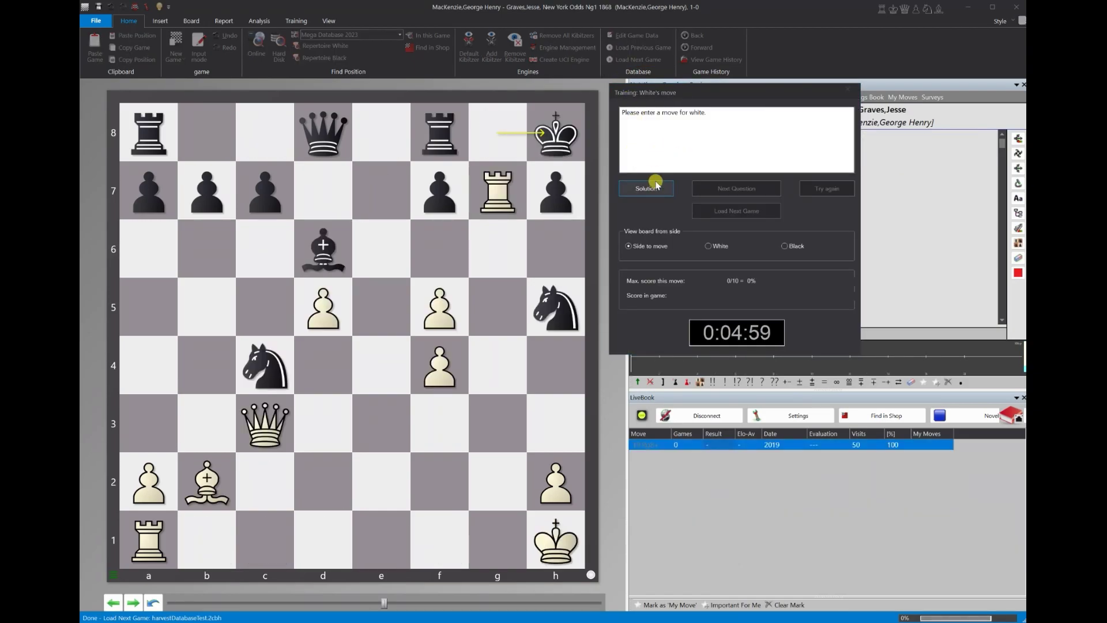
pyautogui.moveTo(495, 184); pyautogui.dragTo(502, 151)
pyautogui.click(628, 190)
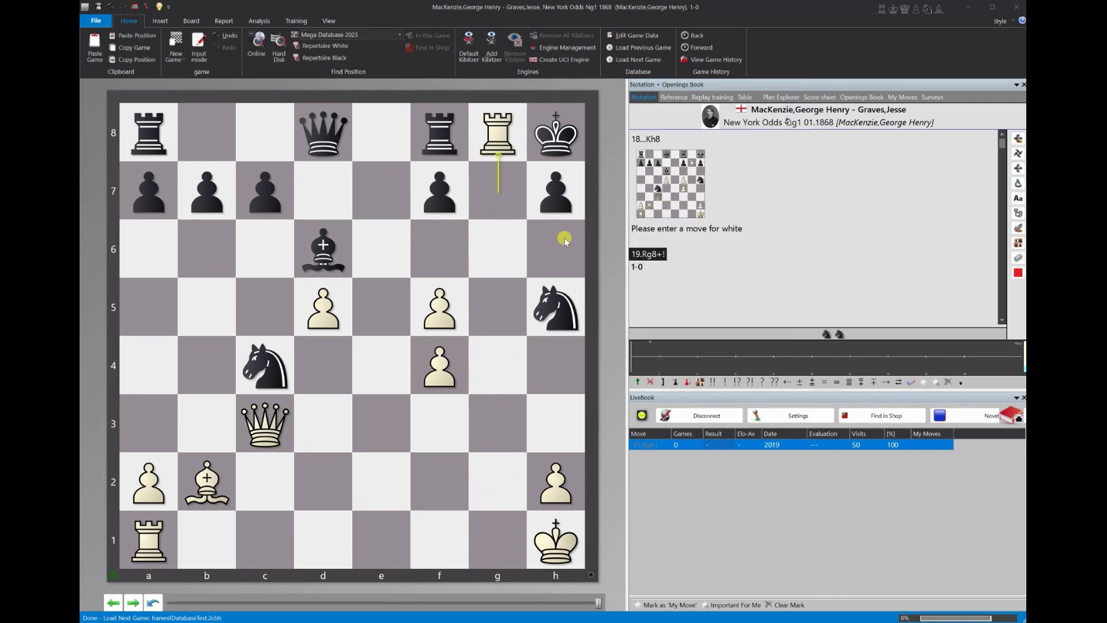
pyautogui.click(625, 60)
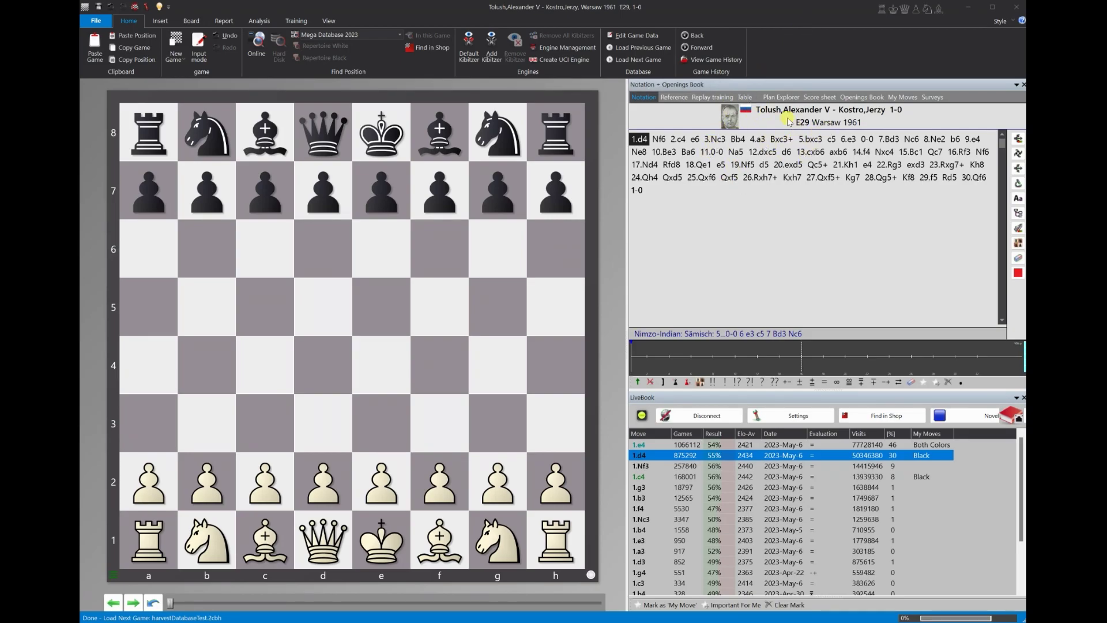
# - Restore the game window to a smaller size and move it slightly lower
pyautogui.moveTo(836, 11); pyautogui.dragTo(833, 197)
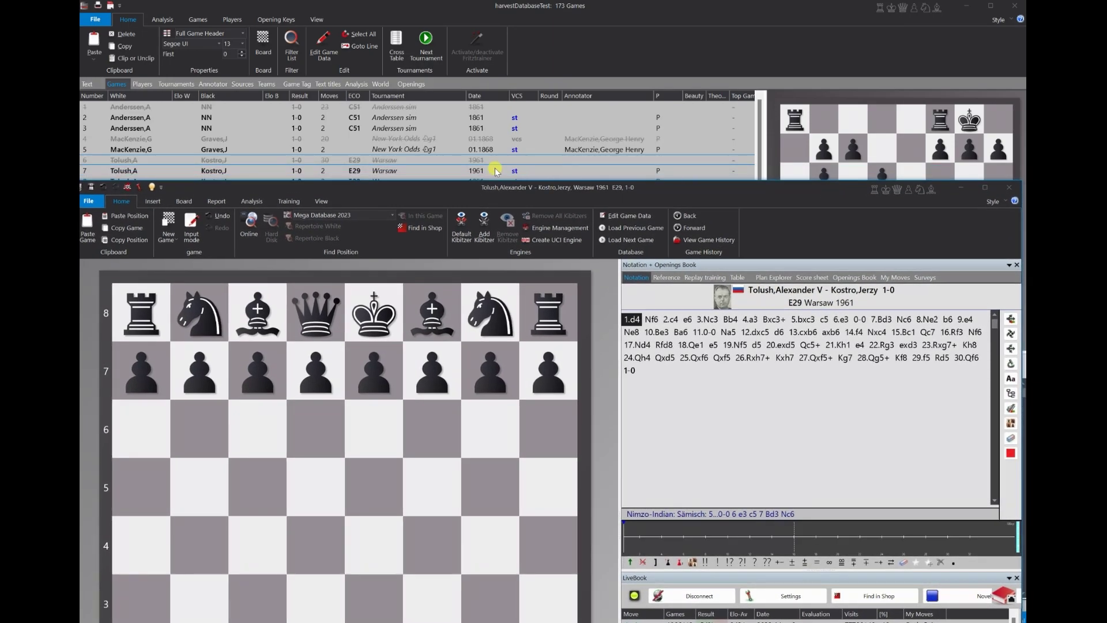
pyautogui.moveTo(404, 188); pyautogui.dragTo(410, 205)
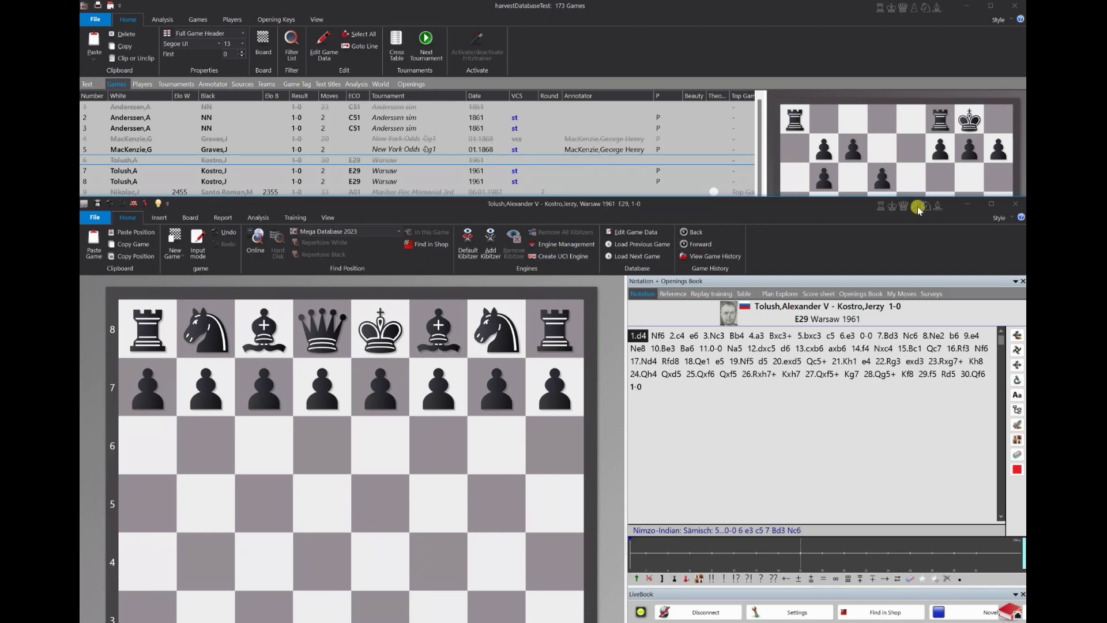
# - Minimize the game window, preview games 1 through 19 (Budapest 1997), then move the database window aside
pyautogui.click(967, 204)
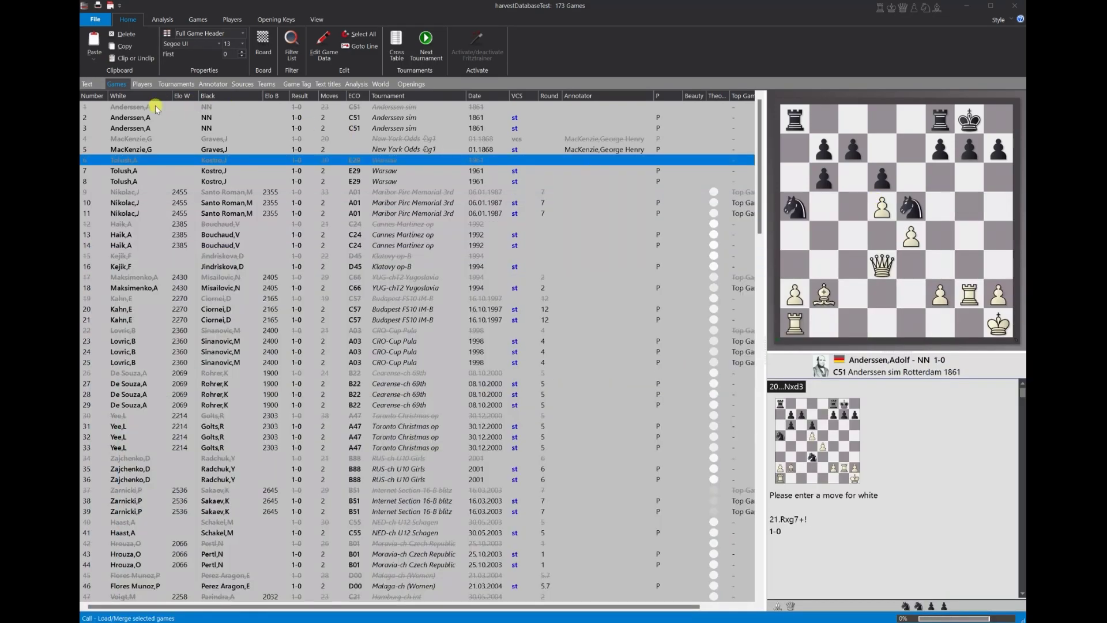
pyautogui.click(136, 106)
pyautogui.click(134, 141)
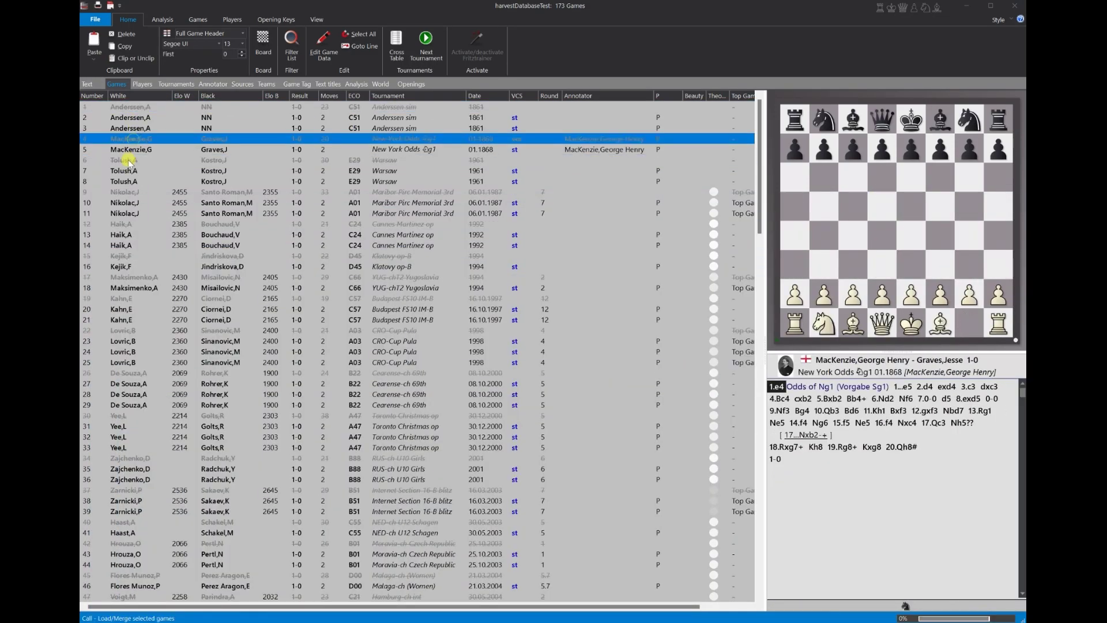
pyautogui.click(128, 160)
pyautogui.click(128, 194)
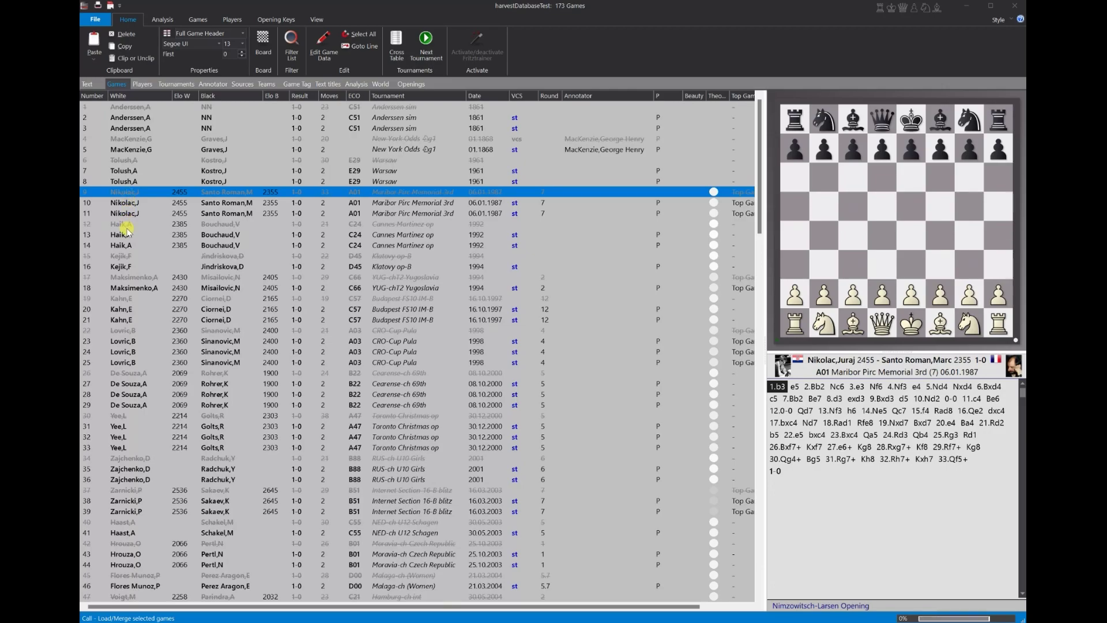
pyautogui.click(127, 225)
pyautogui.click(122, 255)
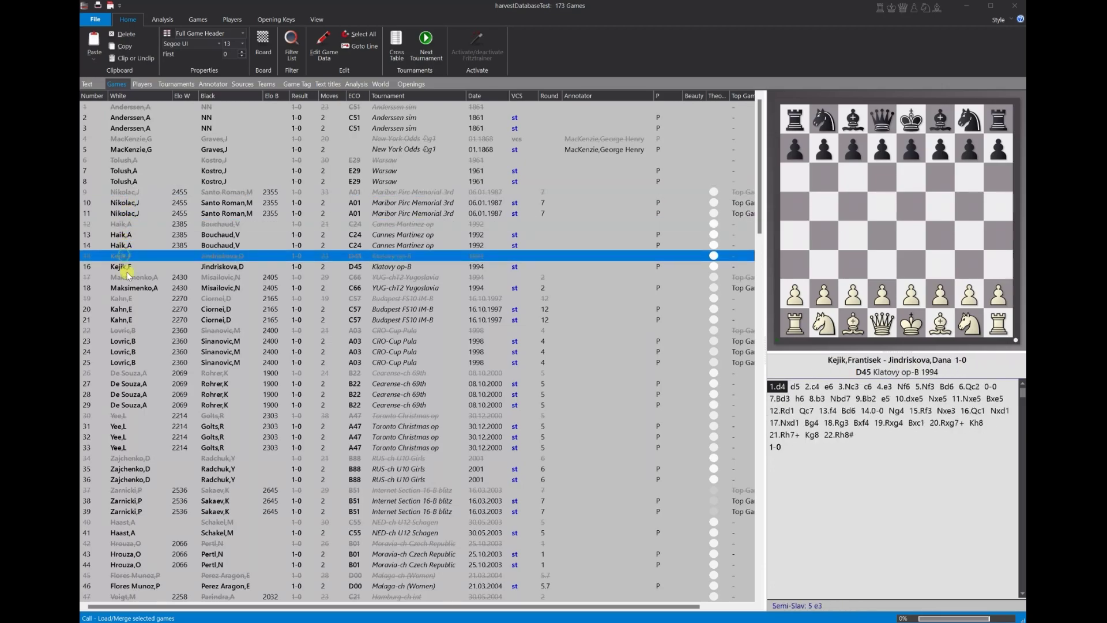
pyautogui.click(129, 278)
pyautogui.click(126, 298)
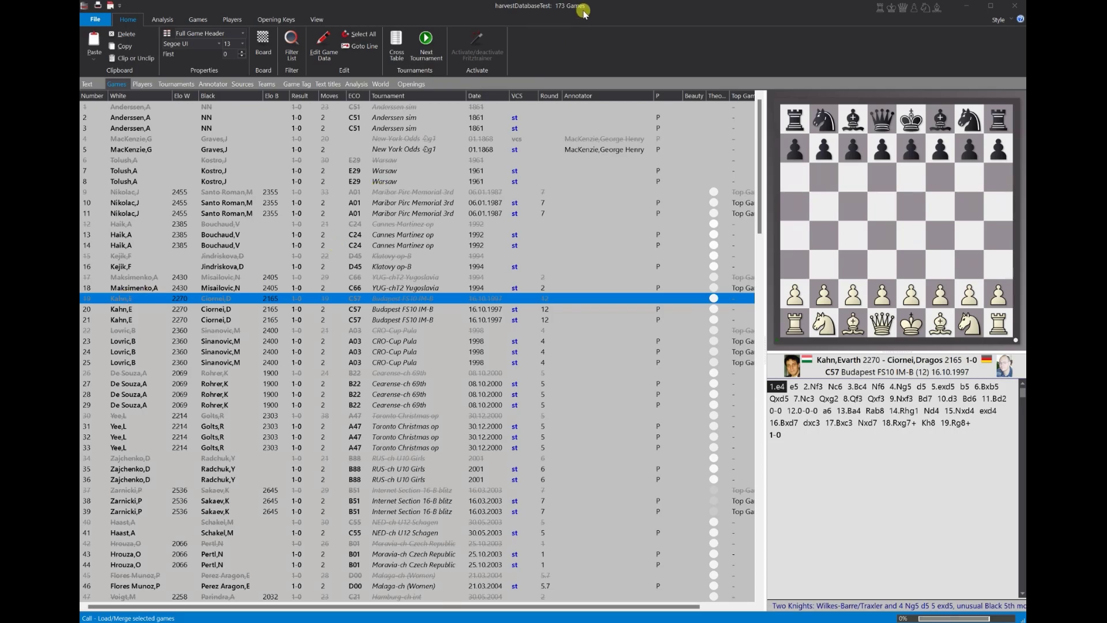
pyautogui.moveTo(582, 21); pyautogui.dragTo(950, 217)
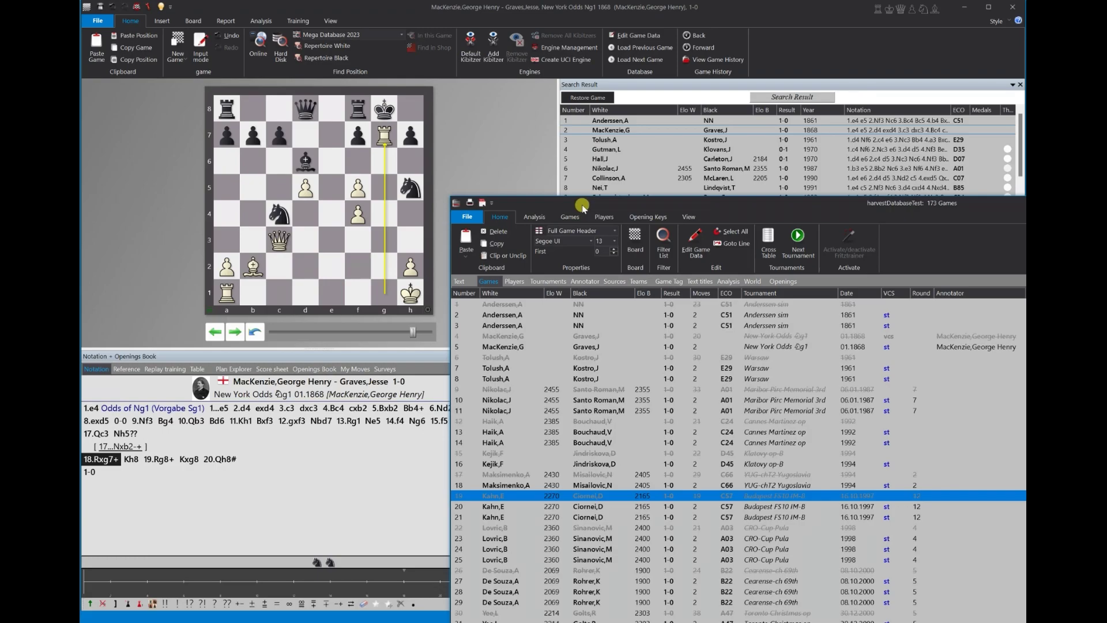
# - Move the harvestDatabaseTest window back up and maximize it, showing Kahn–Ciornei beside the board
pyautogui.moveTo(597, 204); pyautogui.dragTo(585, 56)
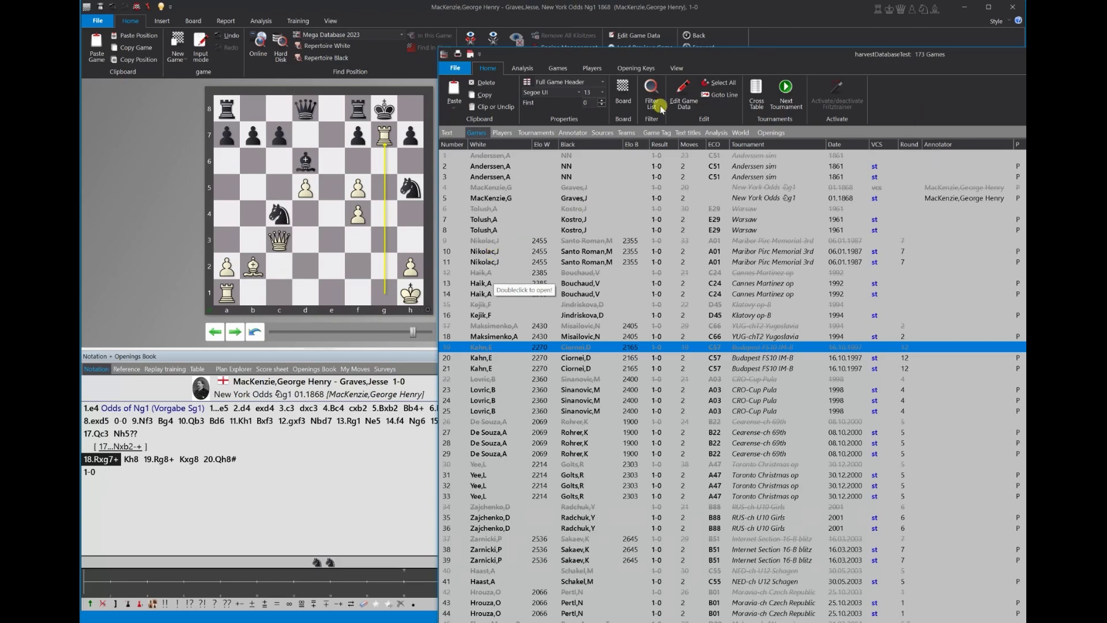
pyautogui.moveTo(509, 46); pyautogui.dragTo(345, 12)
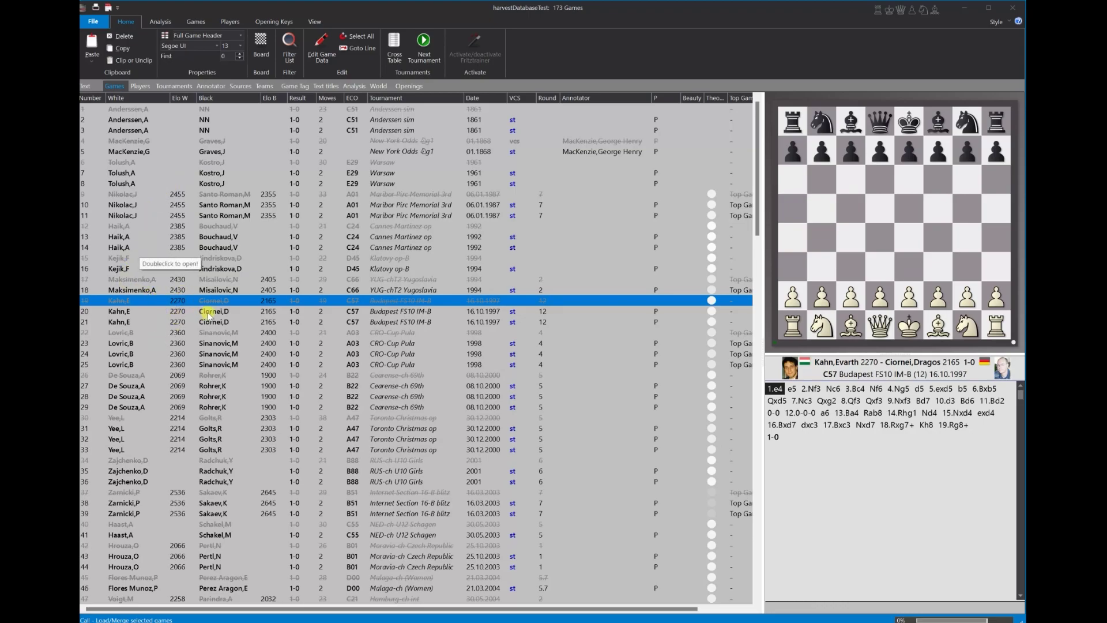
# - Open game 20 in training and capture on g7 with the rook for 100%
pyautogui.click(211, 313)
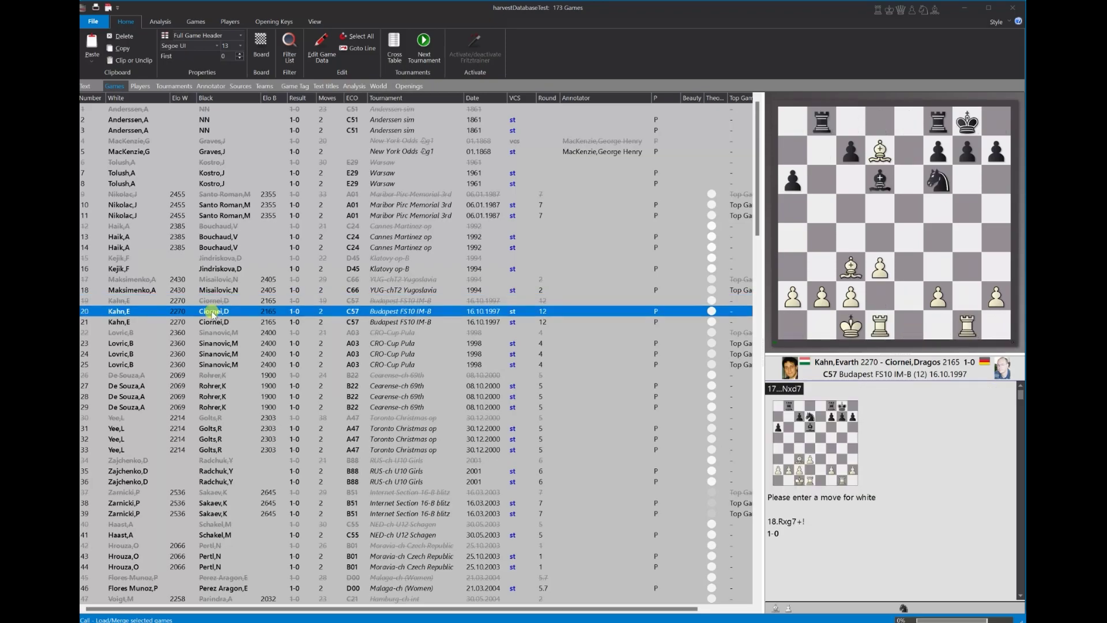
pyautogui.doubleClick(193, 314)
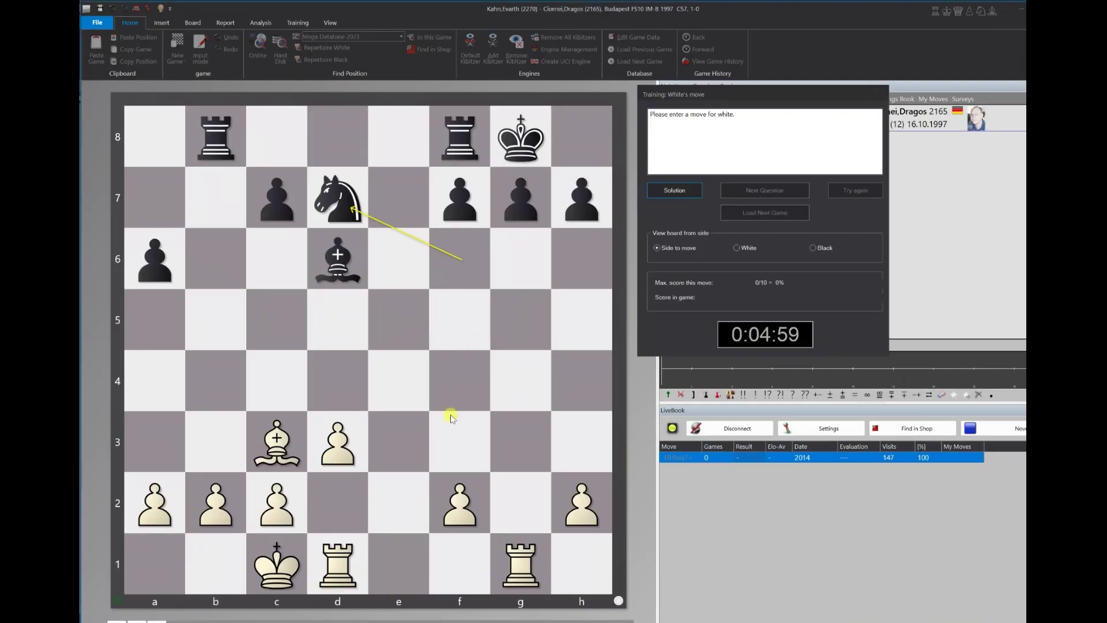
pyautogui.moveTo(510, 564)
pyautogui.mouseDown()
pyautogui.moveTo(511, 526)
pyautogui.moveTo(514, 554)
pyautogui.mouseUp()
pyautogui.moveTo(534, 586); pyautogui.dragTo(522, 201)
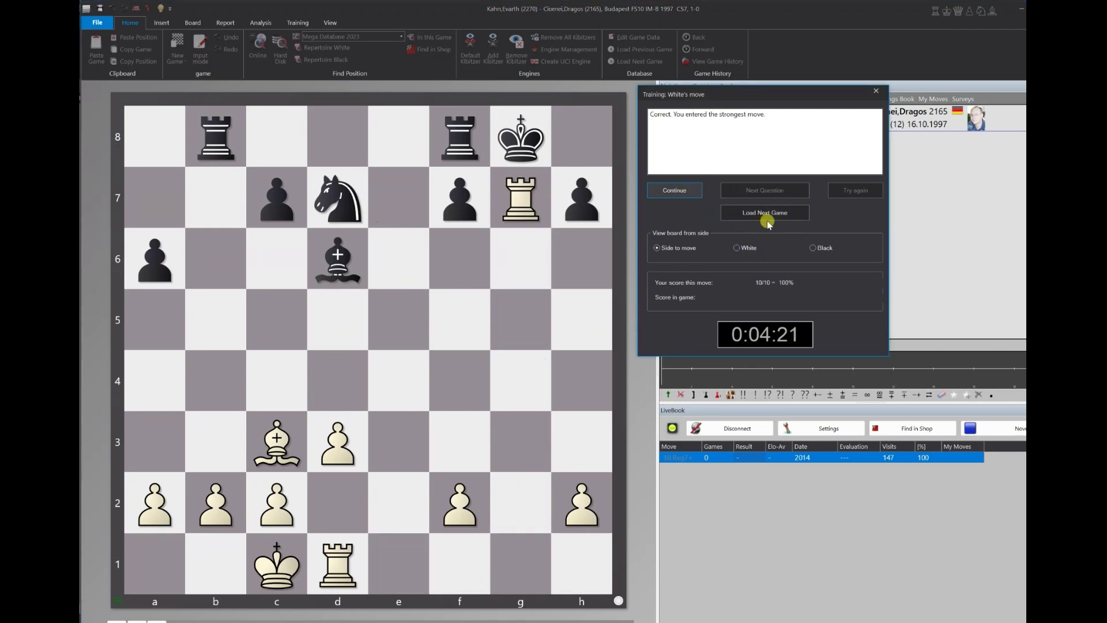
# - Play the rook check on g8, then load Lovric–Sinanovic, CRO-Cup Pula 1998
pyautogui.click(778, 218)
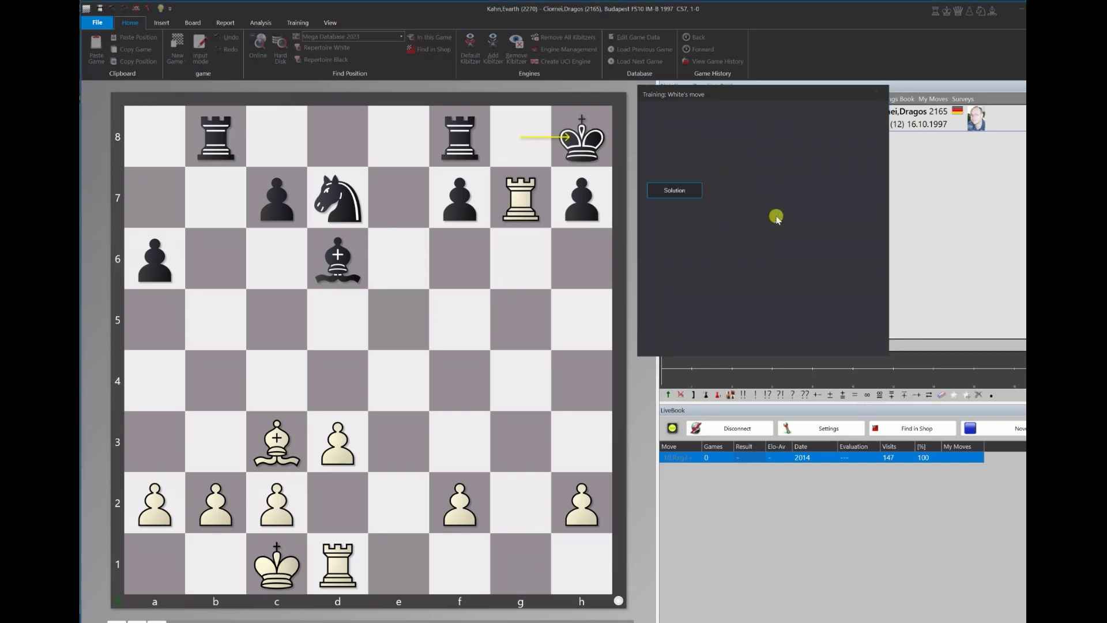
pyautogui.moveTo(533, 200); pyautogui.dragTo(521, 138)
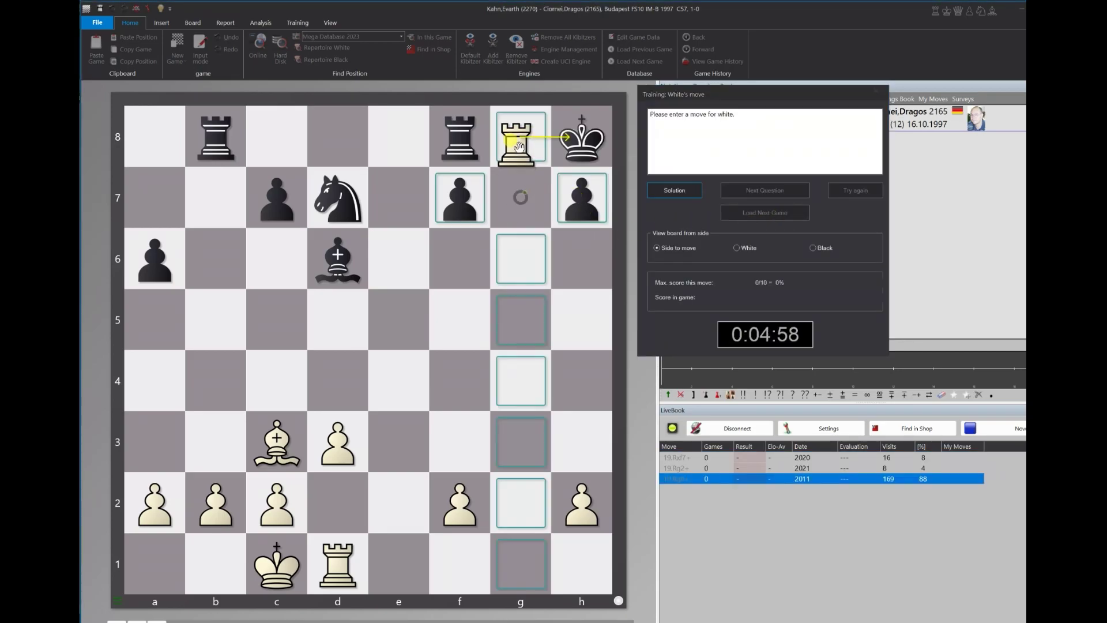
pyautogui.click(758, 219)
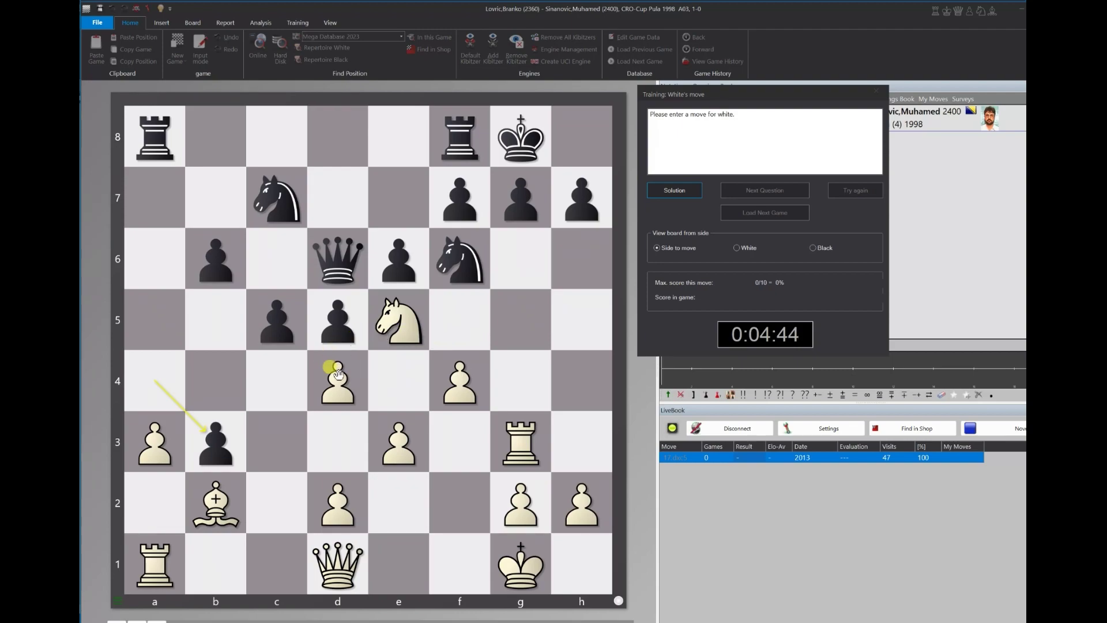
# - Answer the first two Lovric–Sinanovic questions with dxc5 and the knight move Ne5–d7
pyautogui.moveTo(334, 374); pyautogui.dragTo(270, 316)
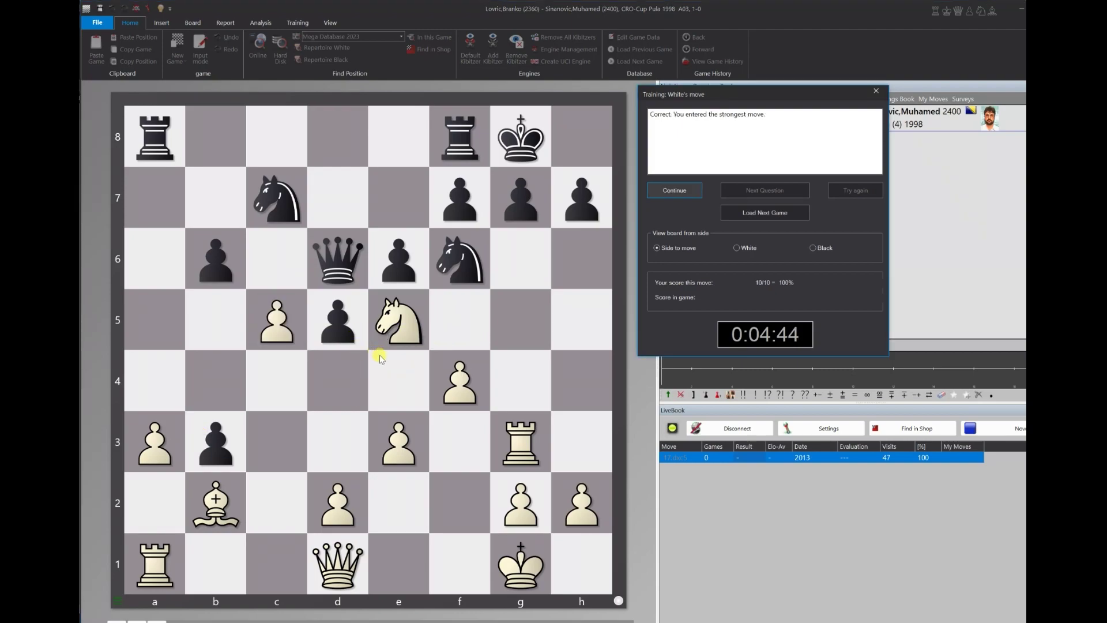
pyautogui.click(771, 214)
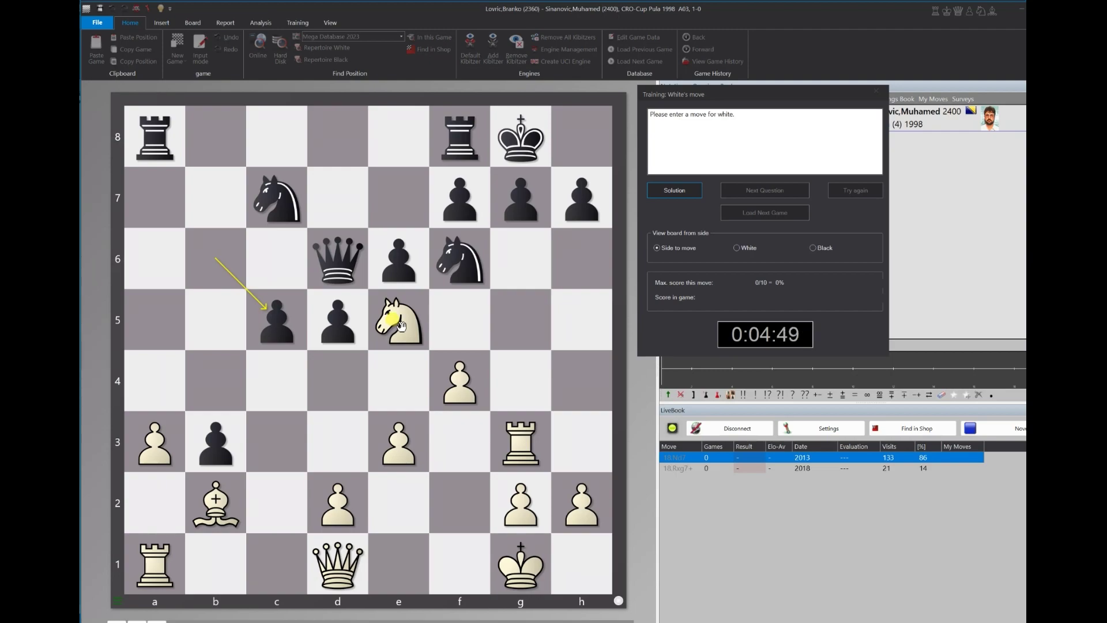
pyautogui.moveTo(402, 326); pyautogui.dragTo(340, 203)
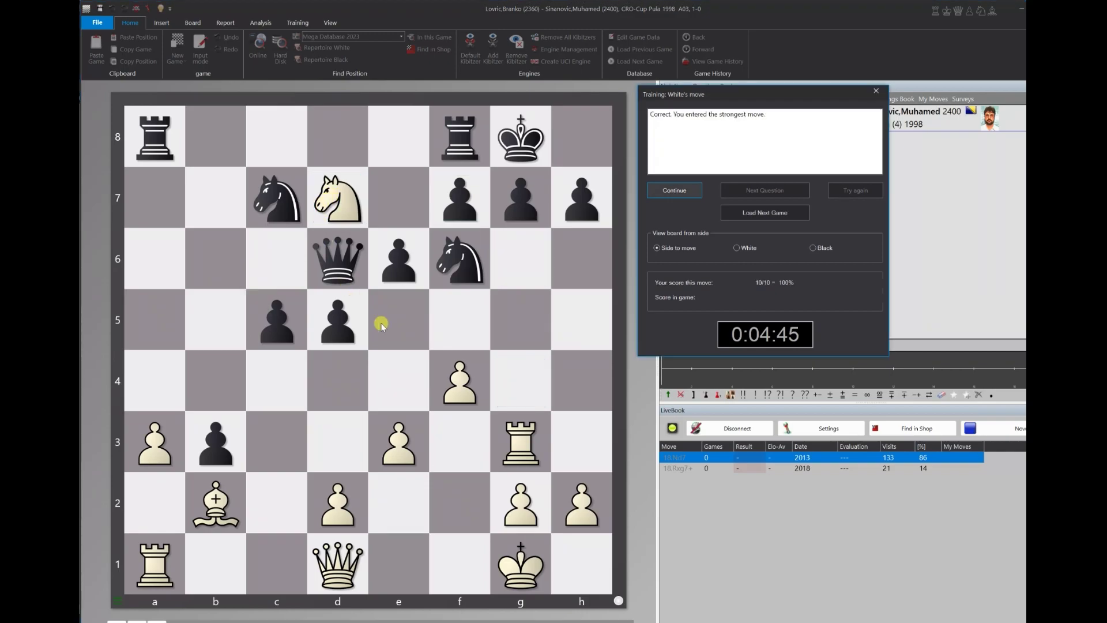
pyautogui.click(746, 212)
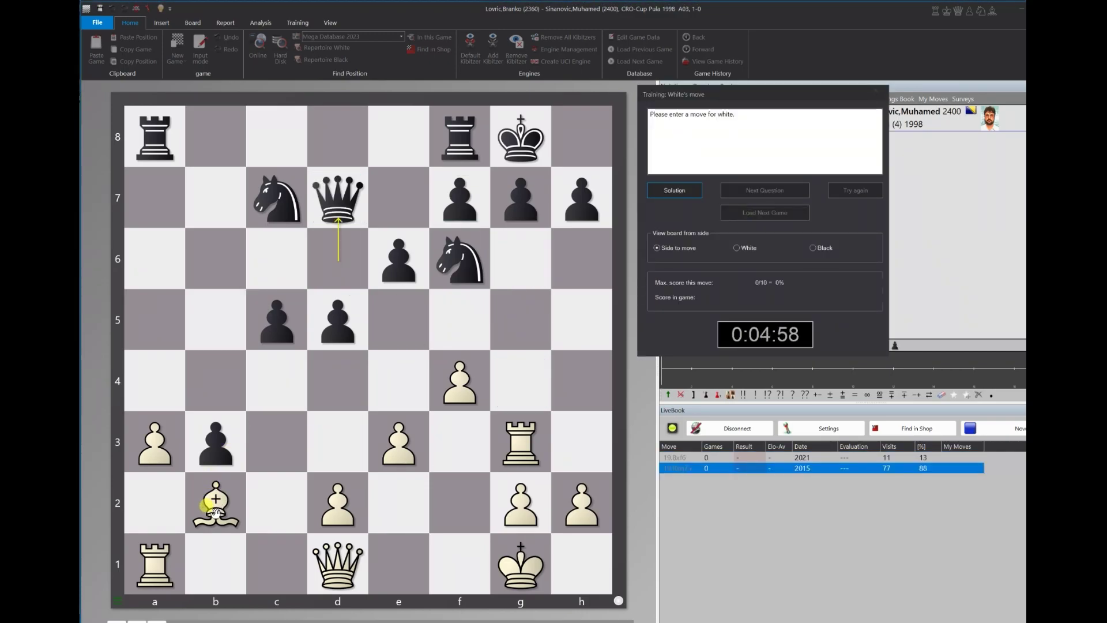
# - After the wrong Bf6 attempt, retry and solve with the rook capture Rg3xg7
pyautogui.moveTo(215, 510); pyautogui.dragTo(458, 256)
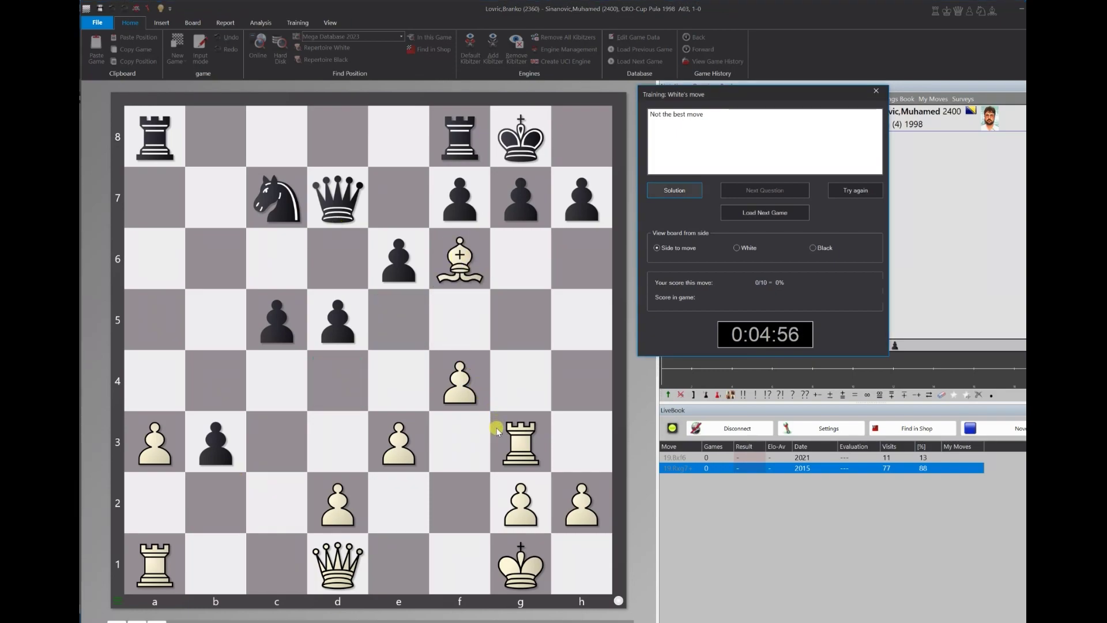
pyautogui.click(848, 188)
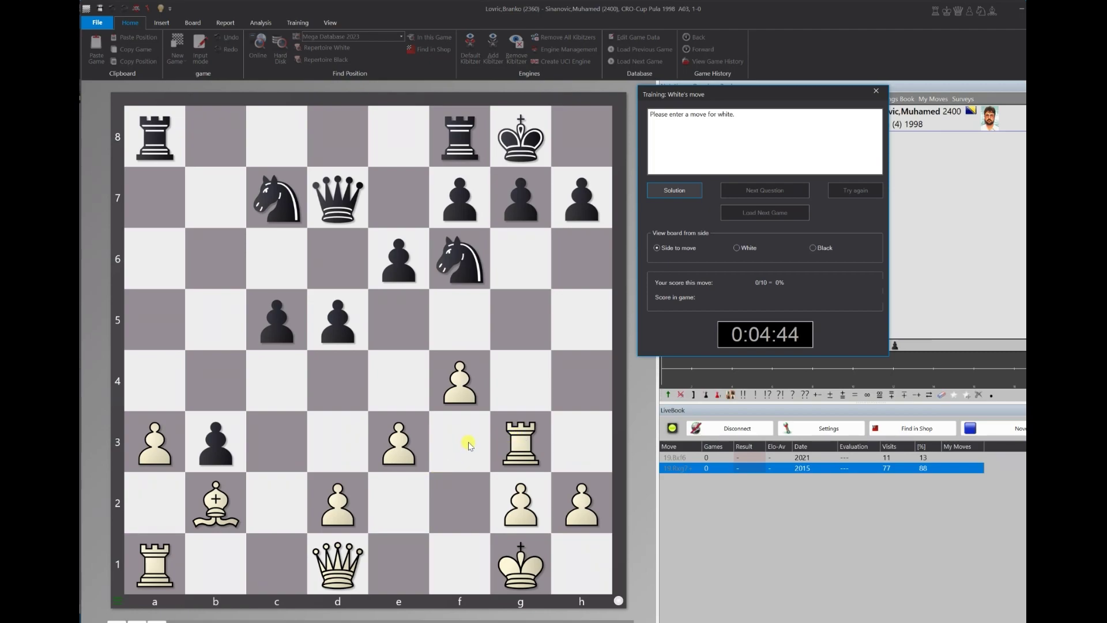
pyautogui.moveTo(519, 443); pyautogui.dragTo(521, 197)
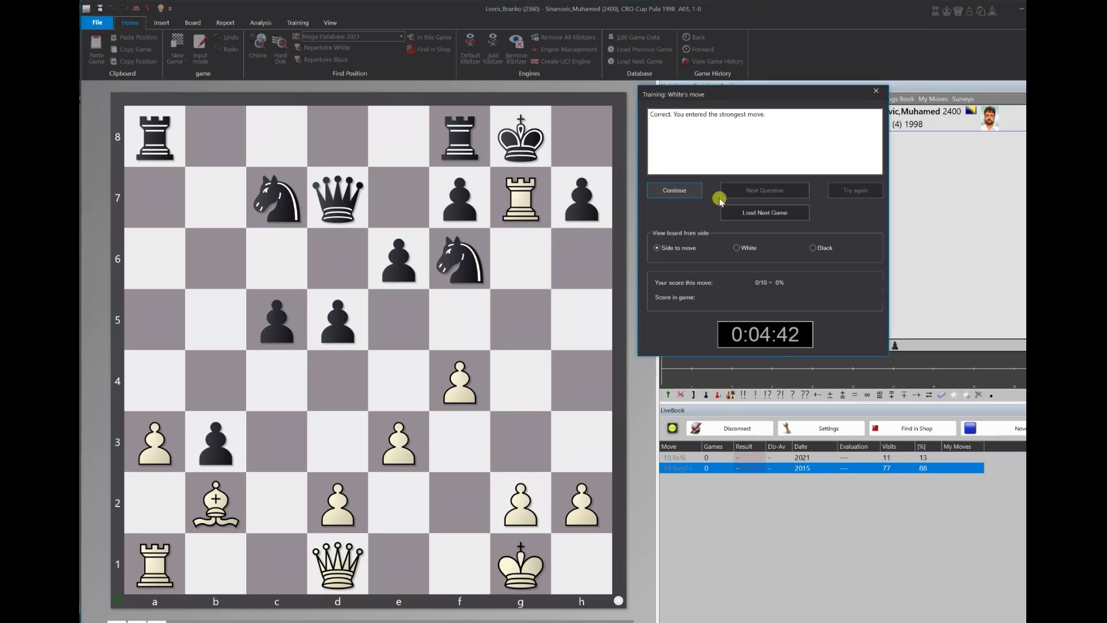
pyautogui.click(738, 213)
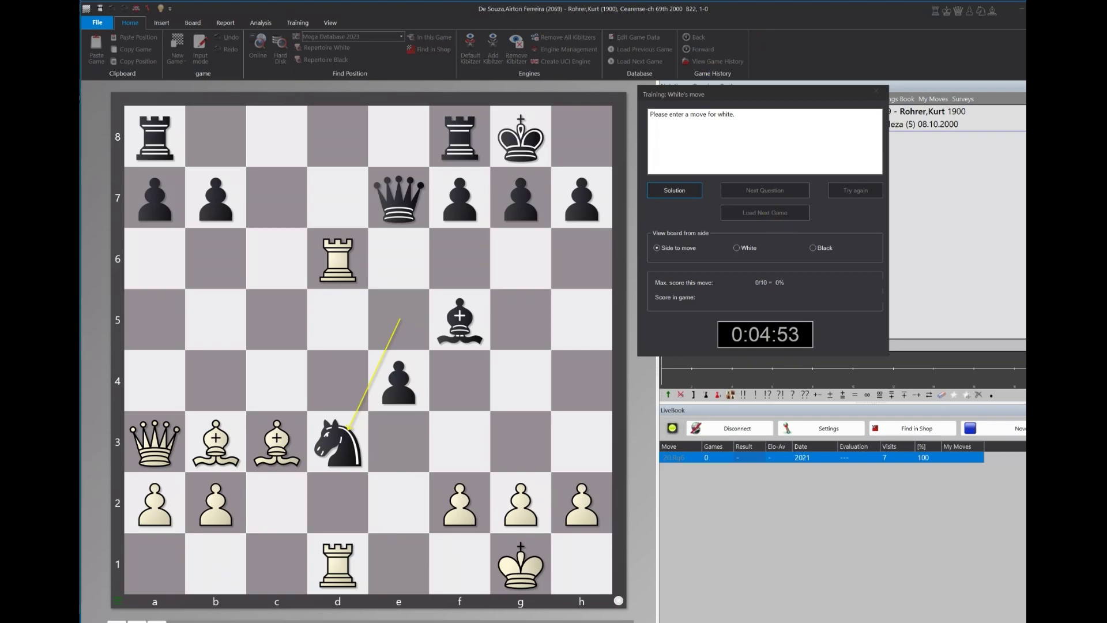
# - Lower the De Souza–Rohrer game window to check the games list, then raise it back
pyautogui.moveTo(833, 14); pyautogui.dragTo(784, 372)
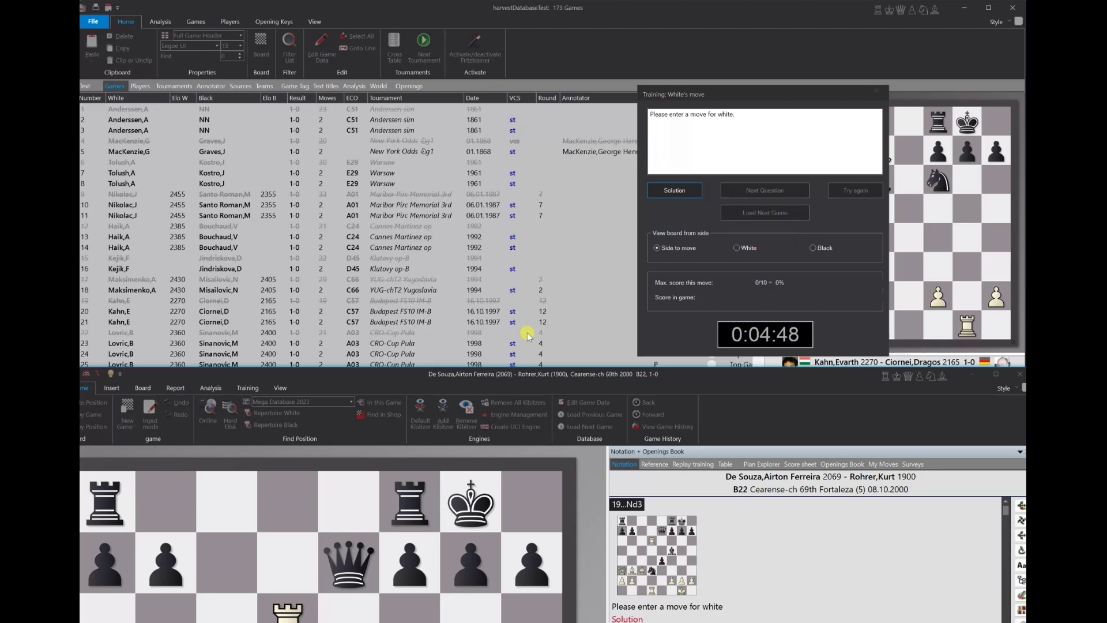
pyautogui.moveTo(539, 372); pyautogui.dragTo(571, 8)
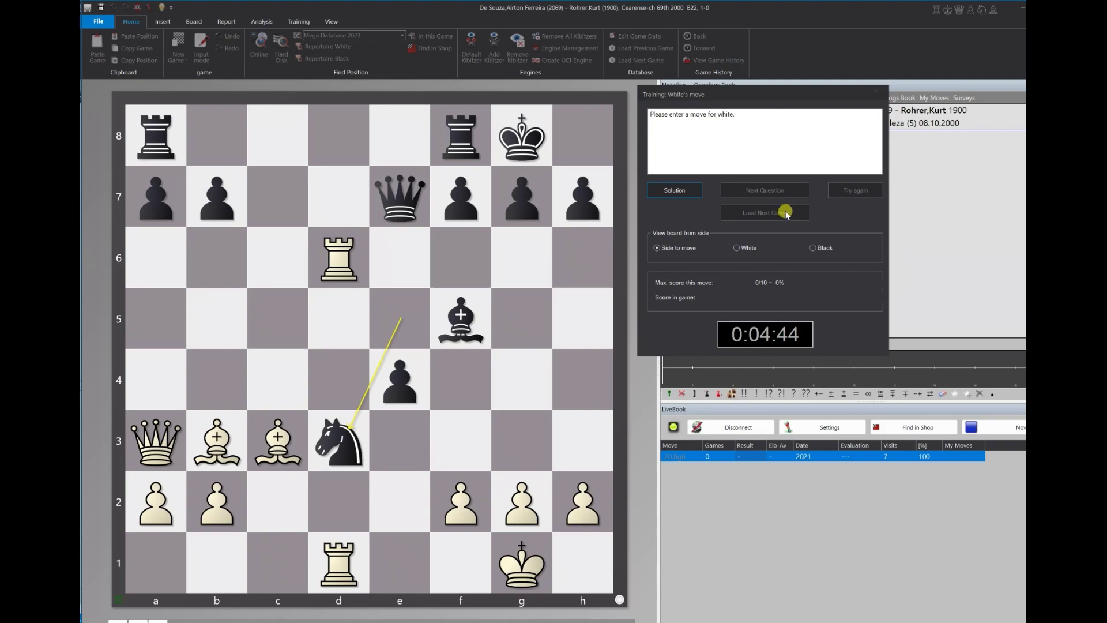